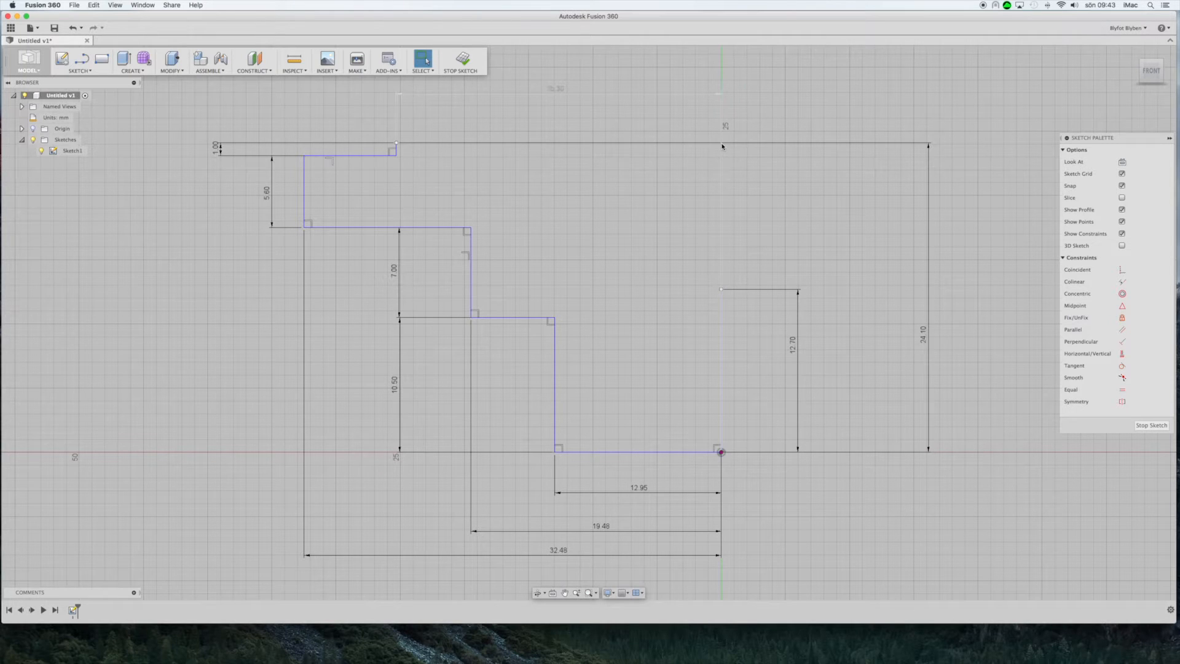
Place a sketch point on the vertical centre axis and dimension it 2.7 mm below the profile's open upper endpoint.
mouse_move(722, 146)
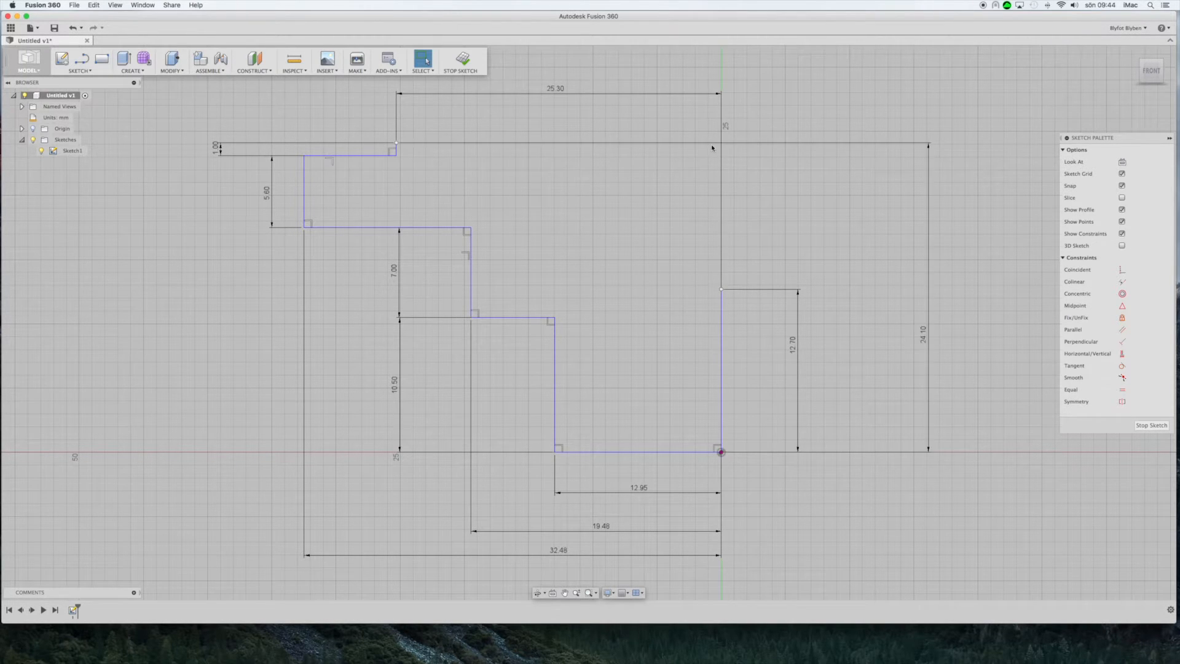
left_click(87, 73)
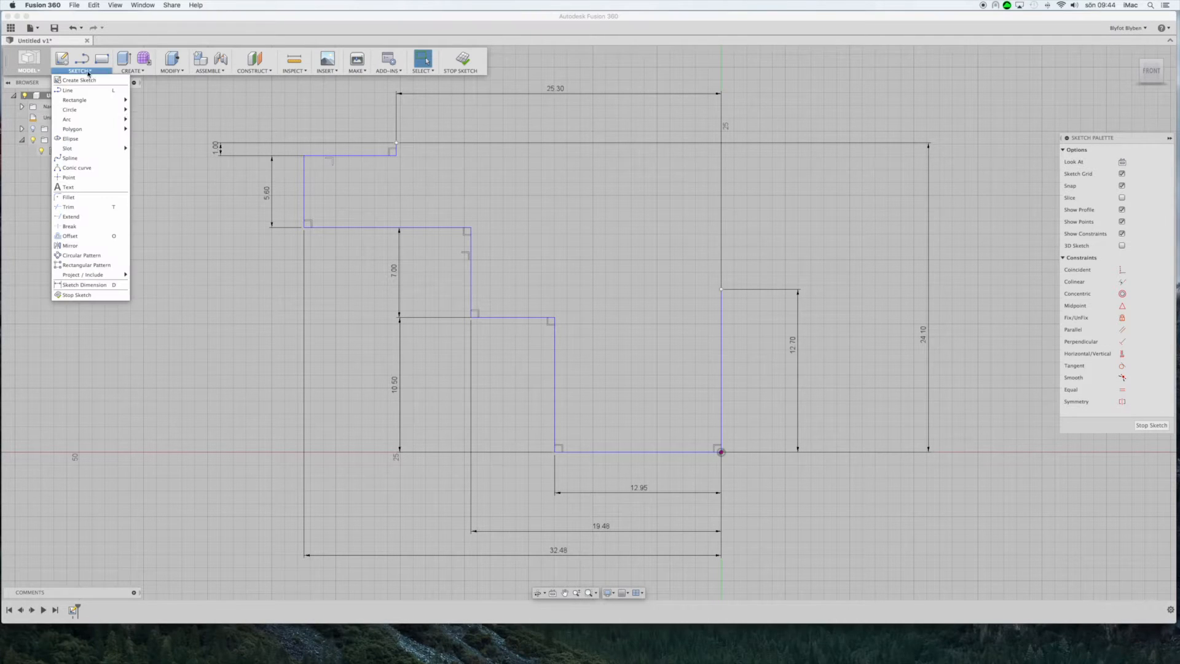
left_click(75, 175)
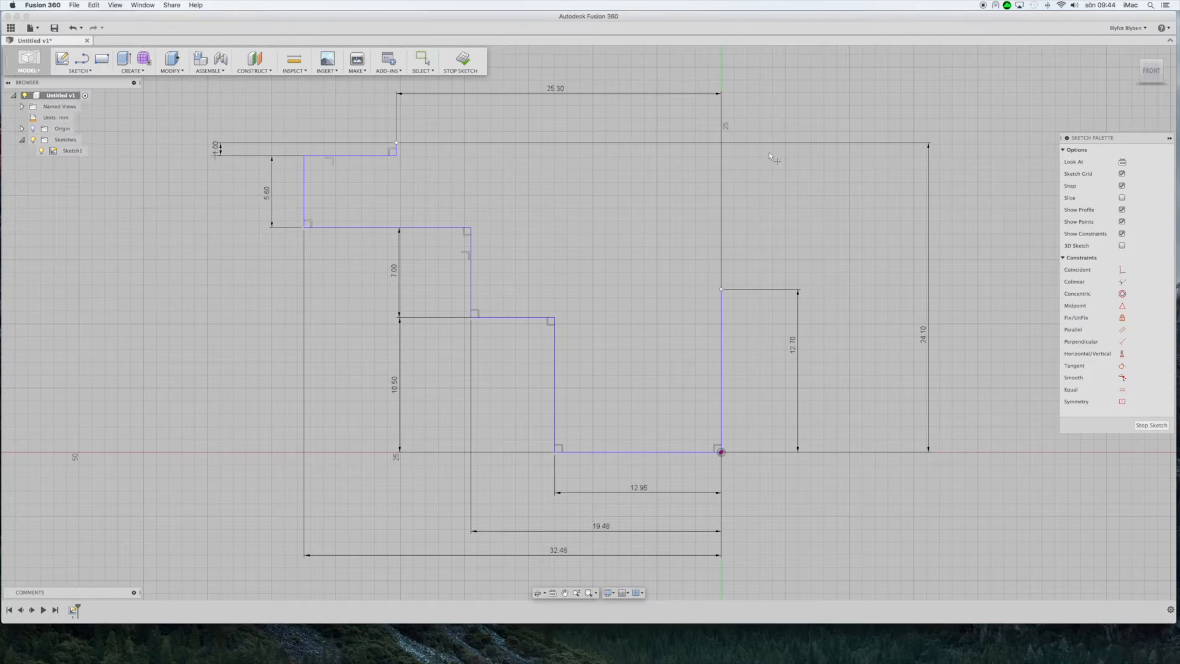
left_click(721, 171)
key("Escape")
left_click(721, 170)
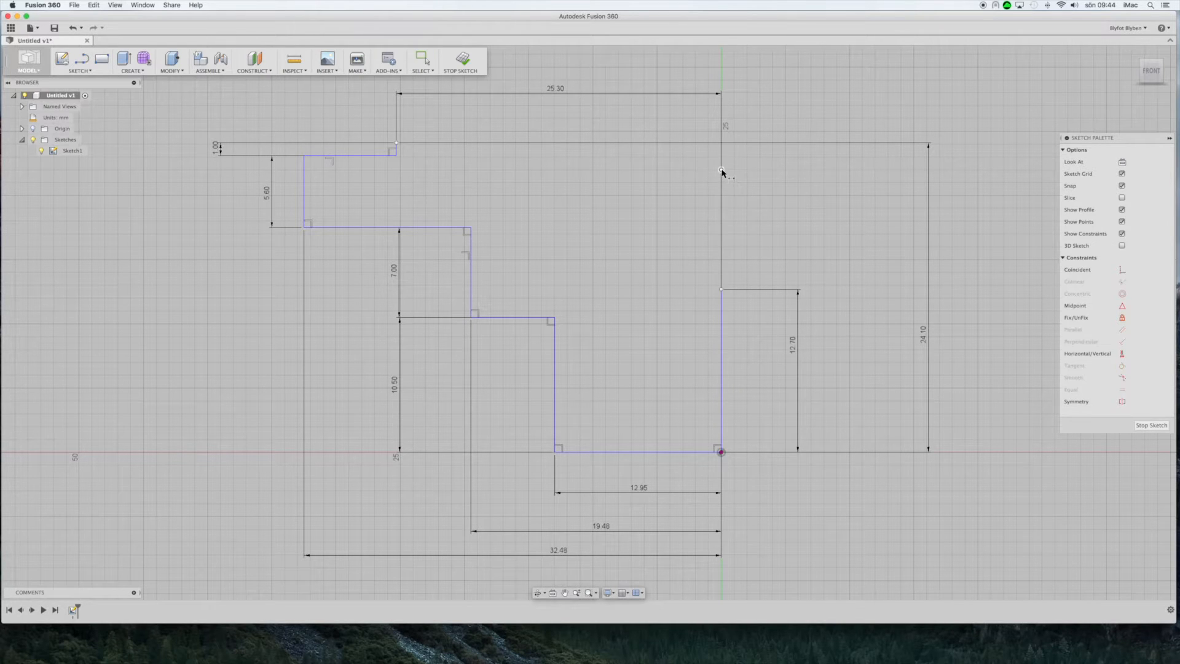
left_click(397, 142, "shift")
key("d")
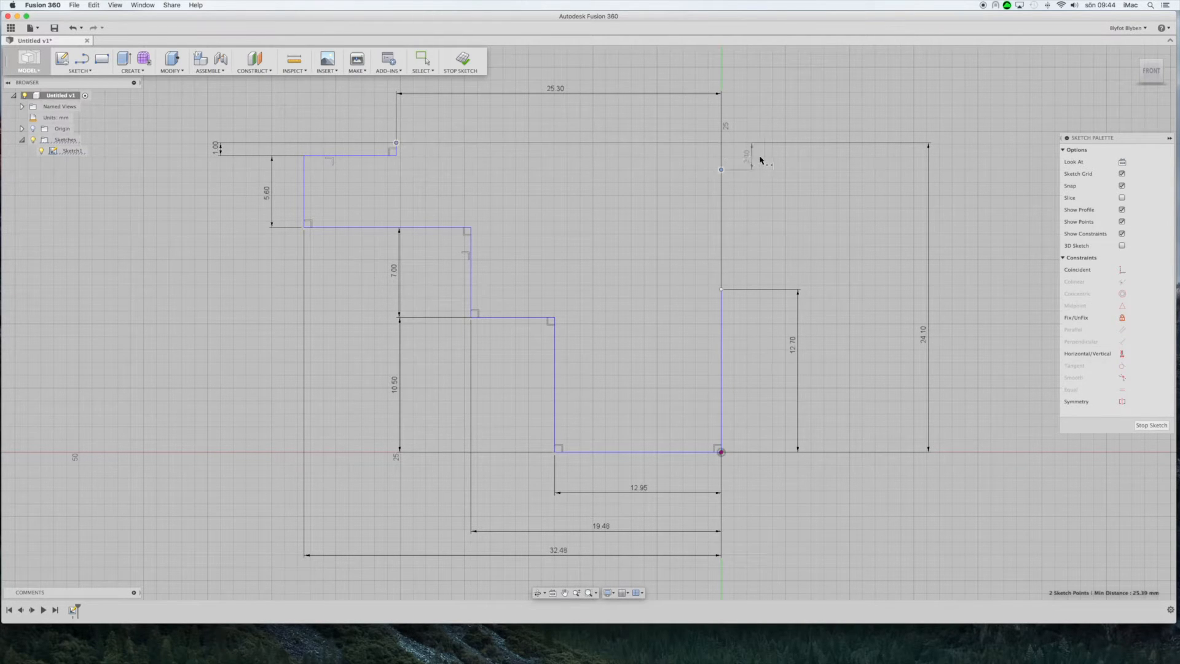
left_click(760, 155)
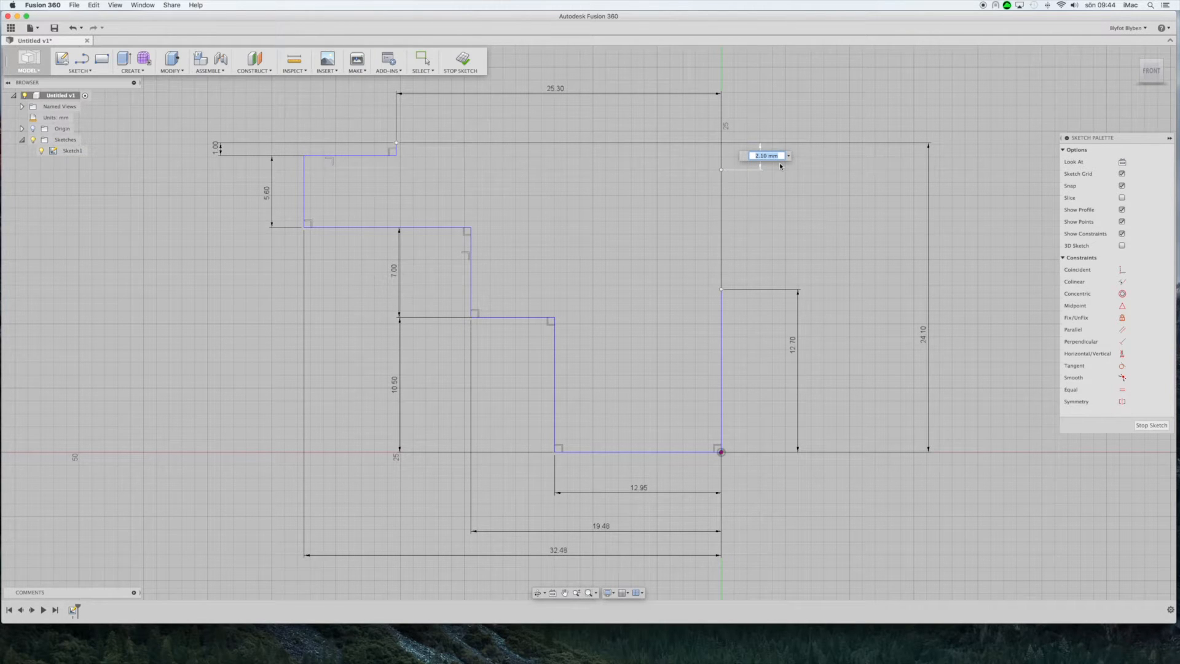
type("2,7")
key("Return")
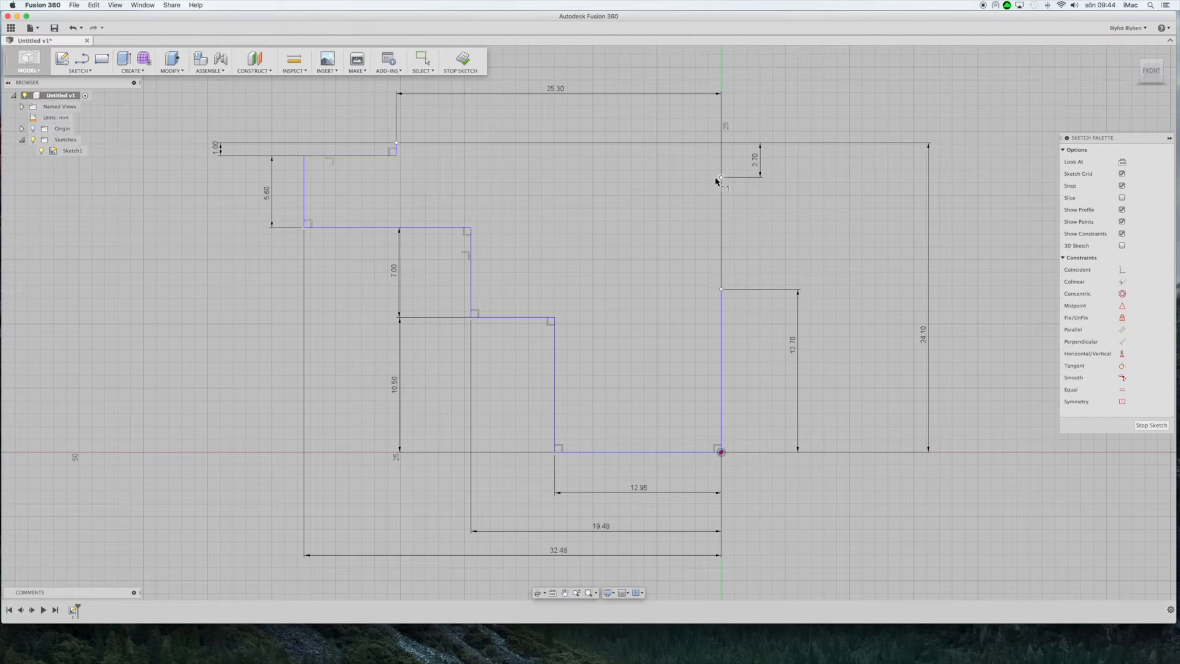
Draw a nearly flat arc from the profile's open upper endpoint to the sketch point on the vertical axis.
left_click(87, 73)
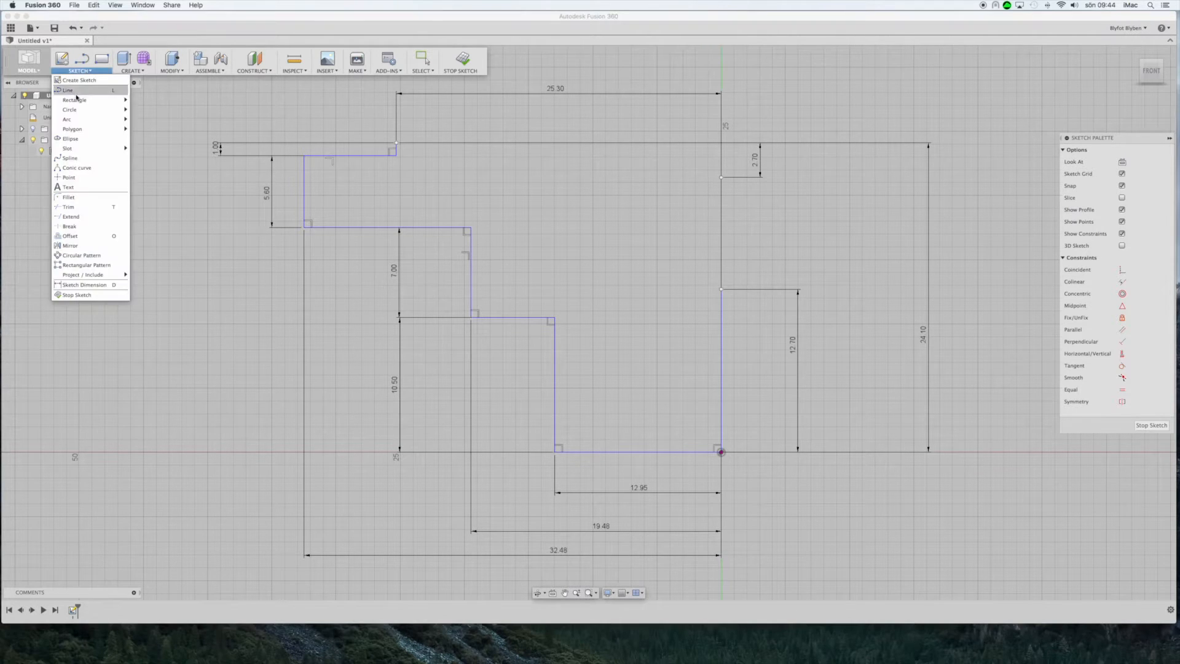
mouse_move(72, 122)
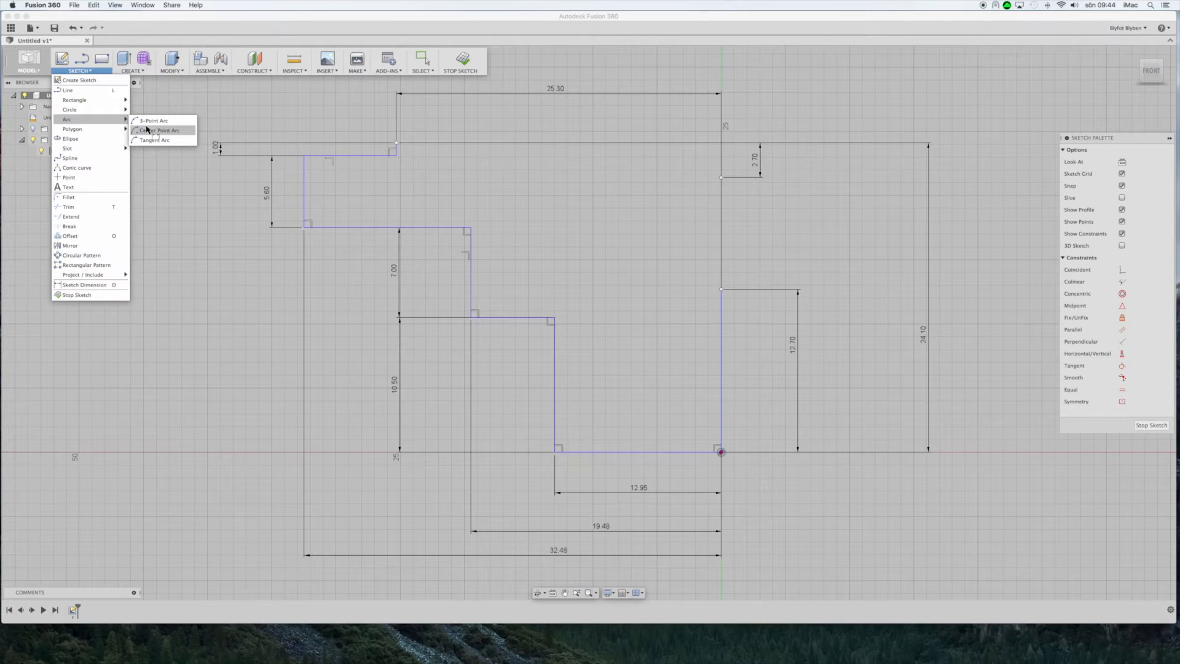
left_click(173, 129)
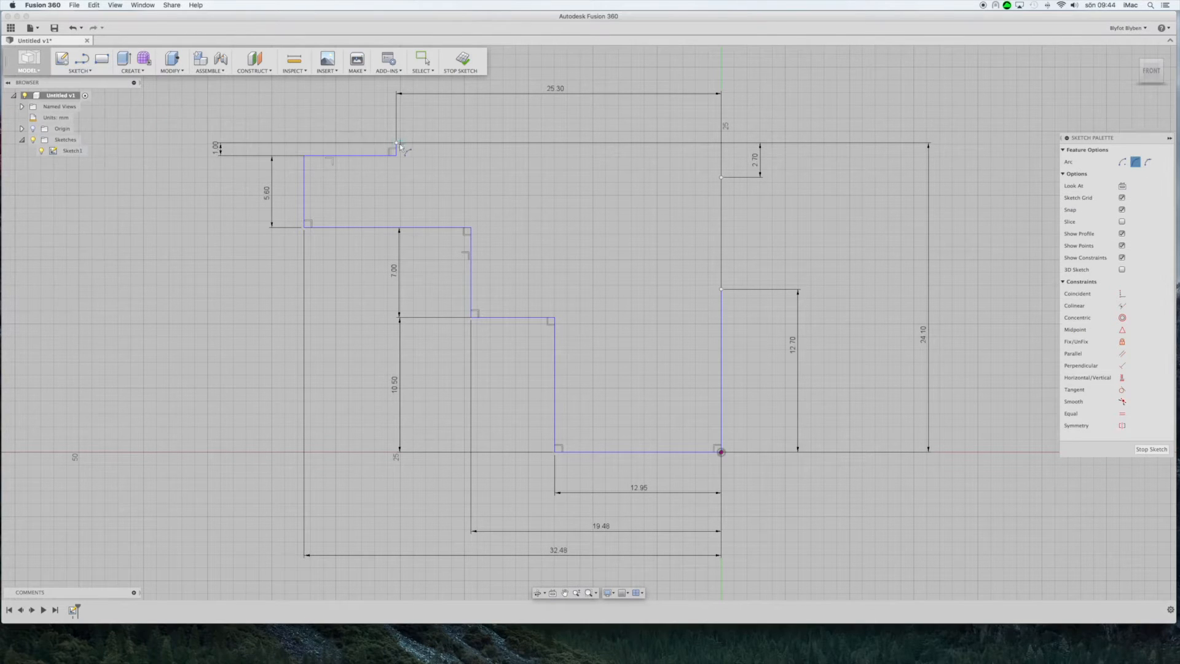
left_click(396, 143)
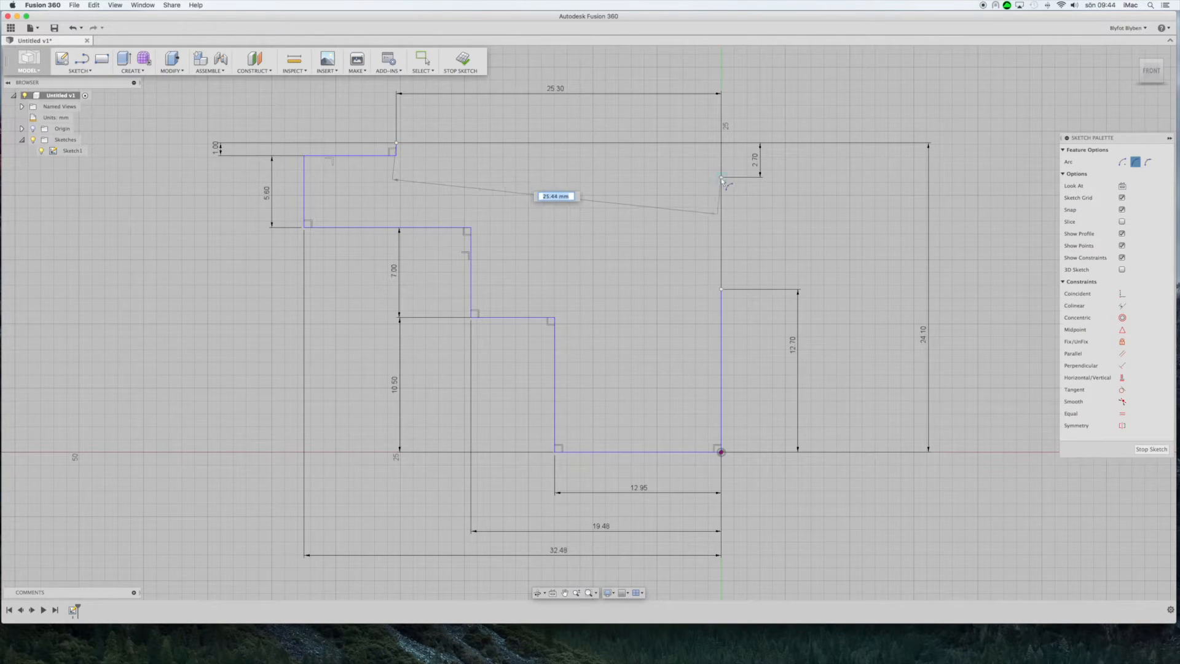
left_click(721, 179)
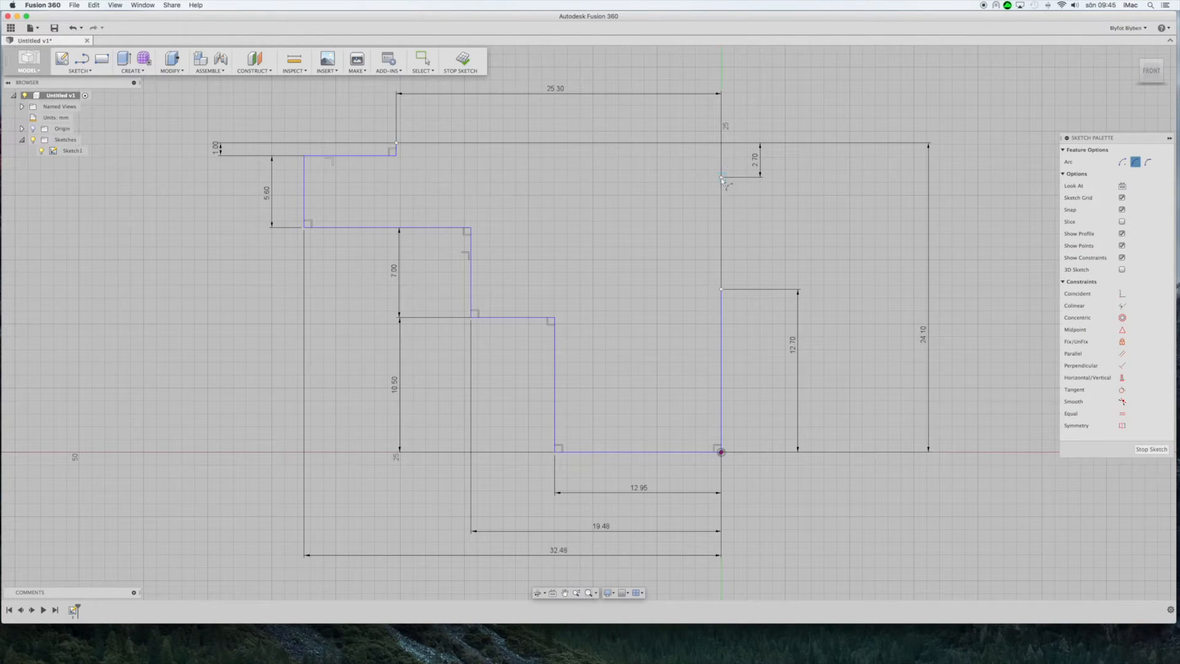
left_click(526, 158)
Dimension the radius of the arc across the profile's opening as 350 mm.
key("d")
left_click(586, 163)
left_click(593, 120)
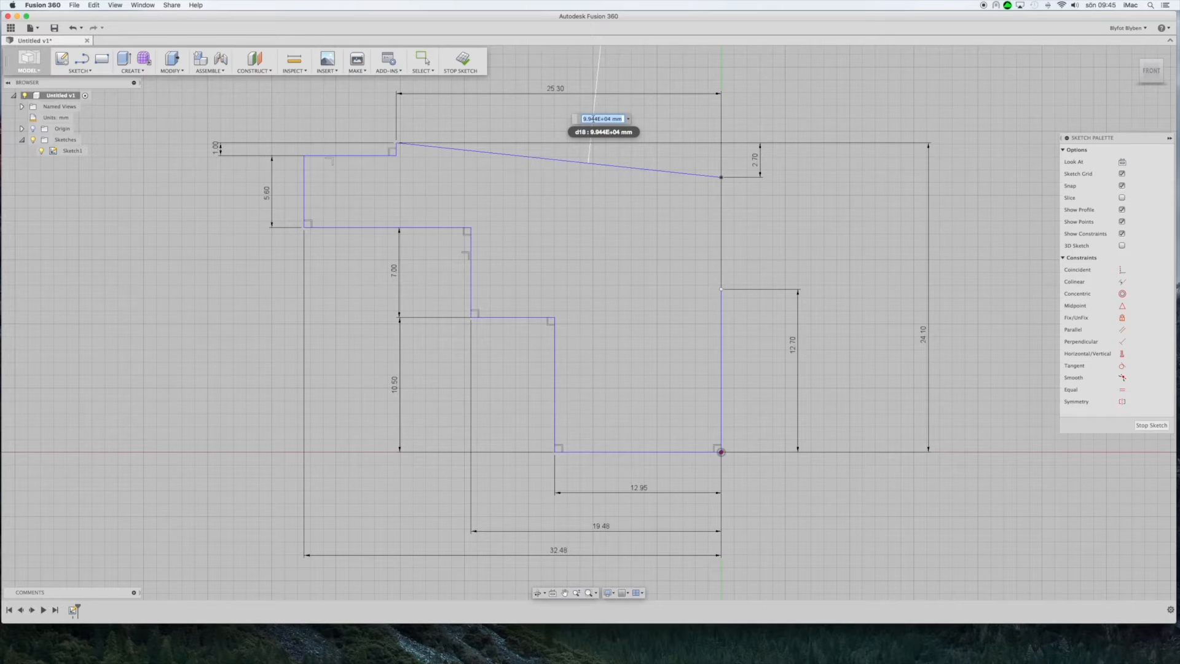
type("350")
key("Return")
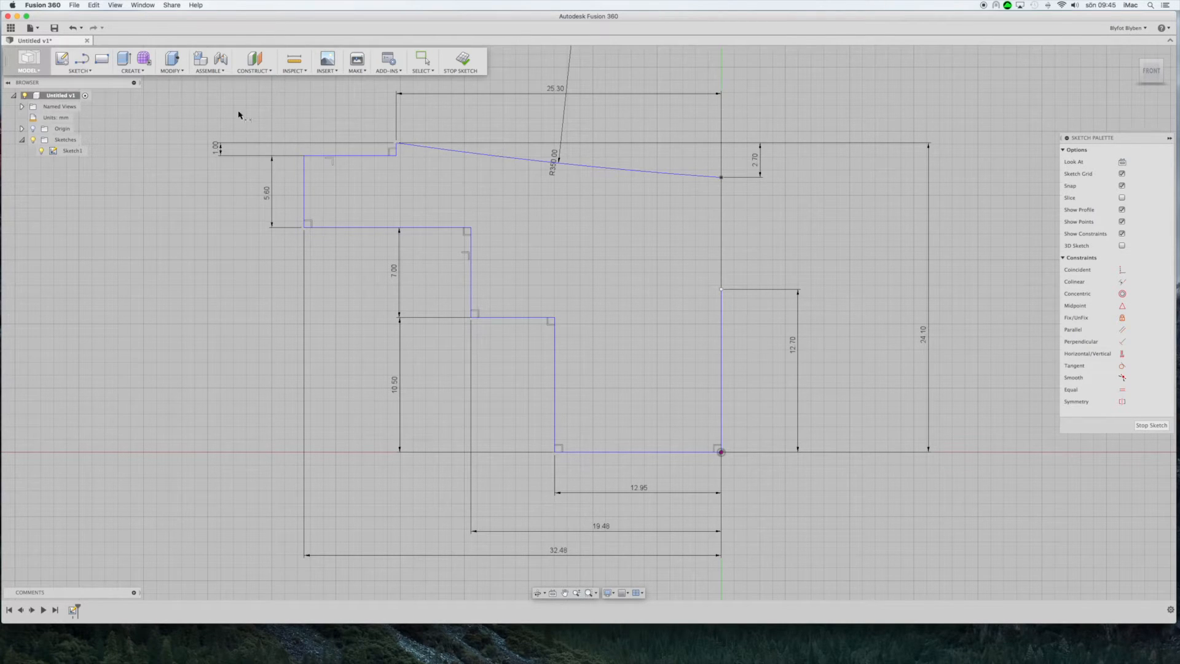
left_click(468, 153)
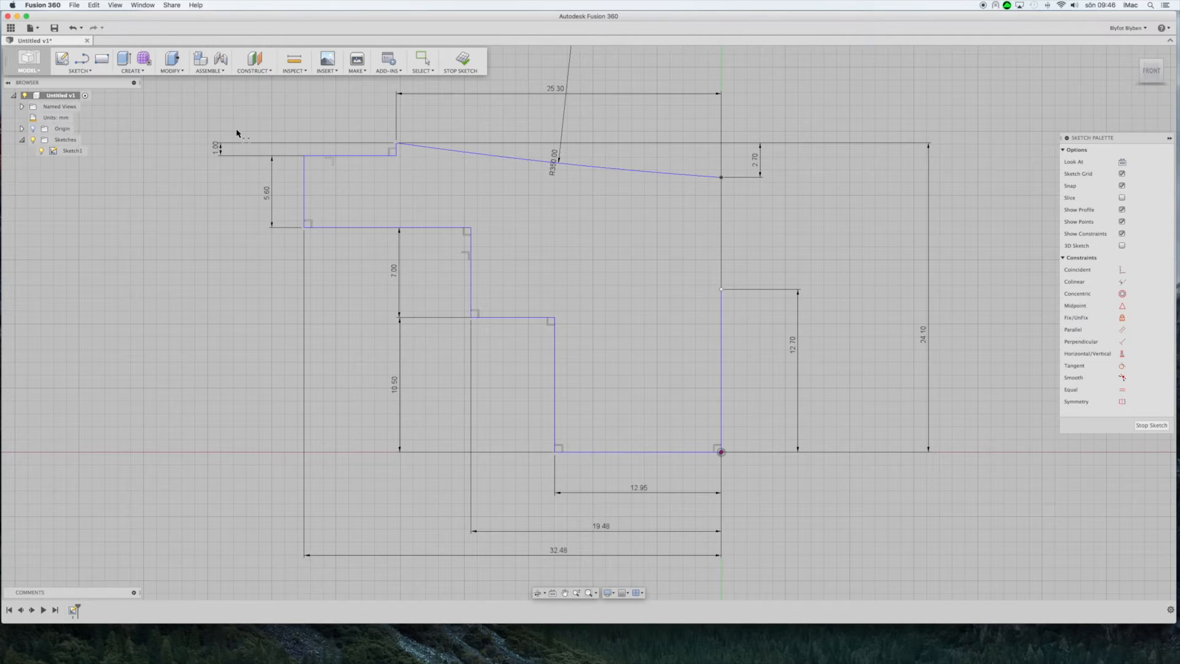
Place a sketch point on the 350 mm arc, about 5.1 mm from its outer end.
left_click(86, 73)
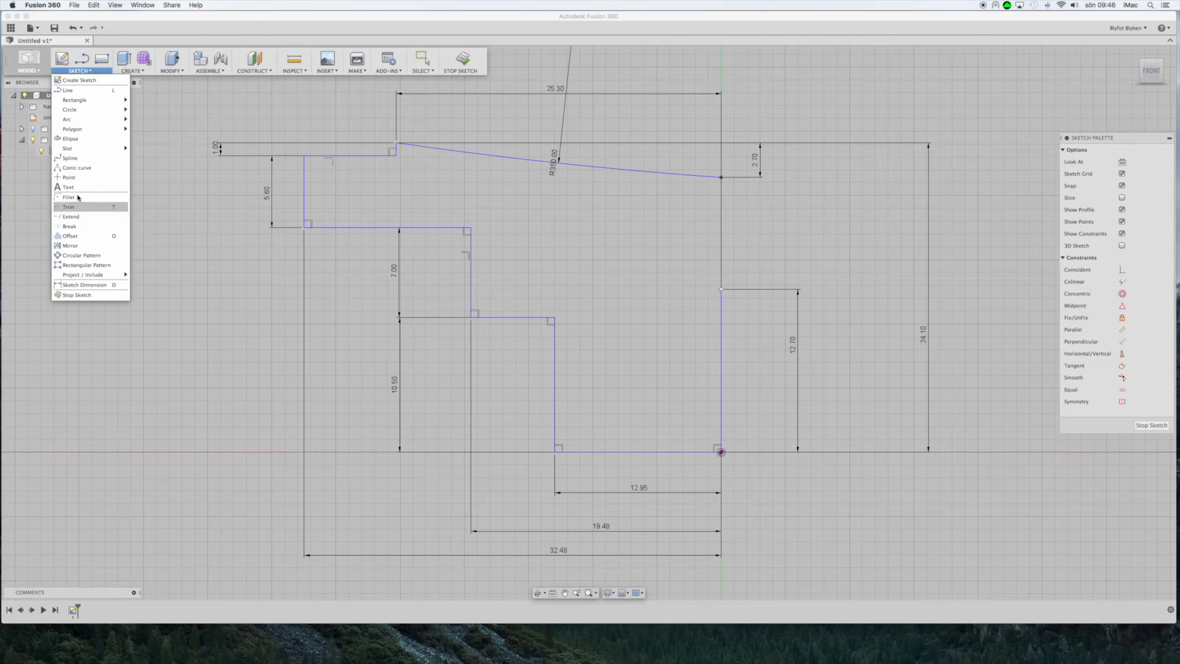
left_click(68, 177)
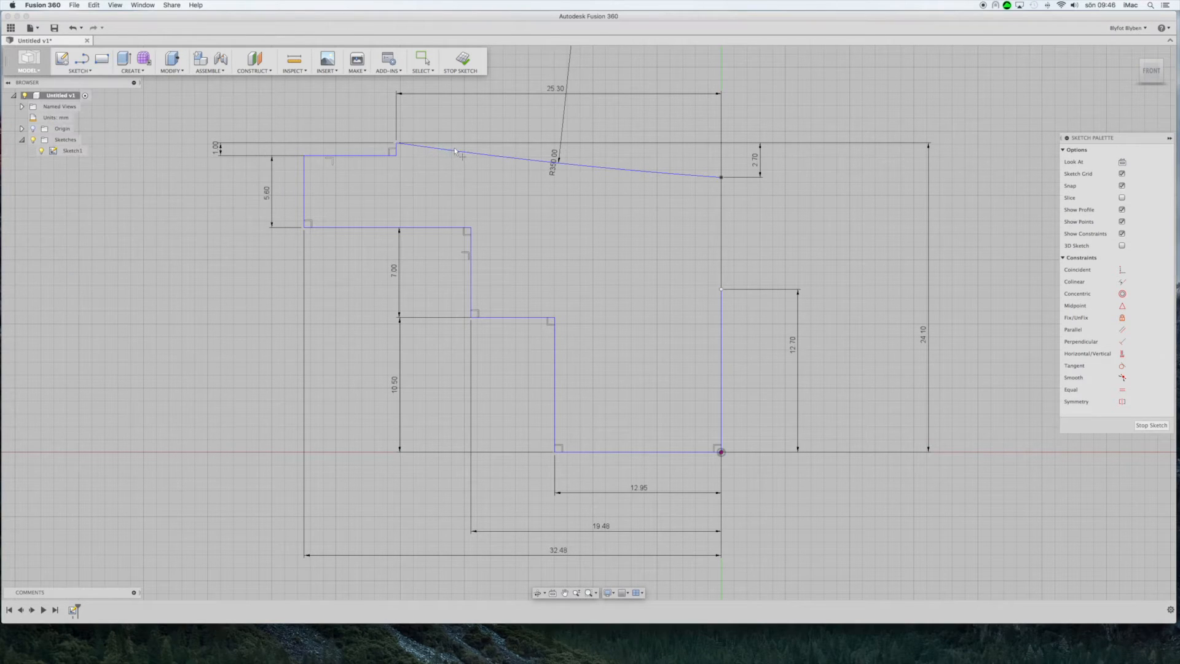
left_click(461, 151)
key("Escape")
Add an aligned dimension between the point on the arc and the arc's outer endpoint.
left_click(462, 151)
key("d")
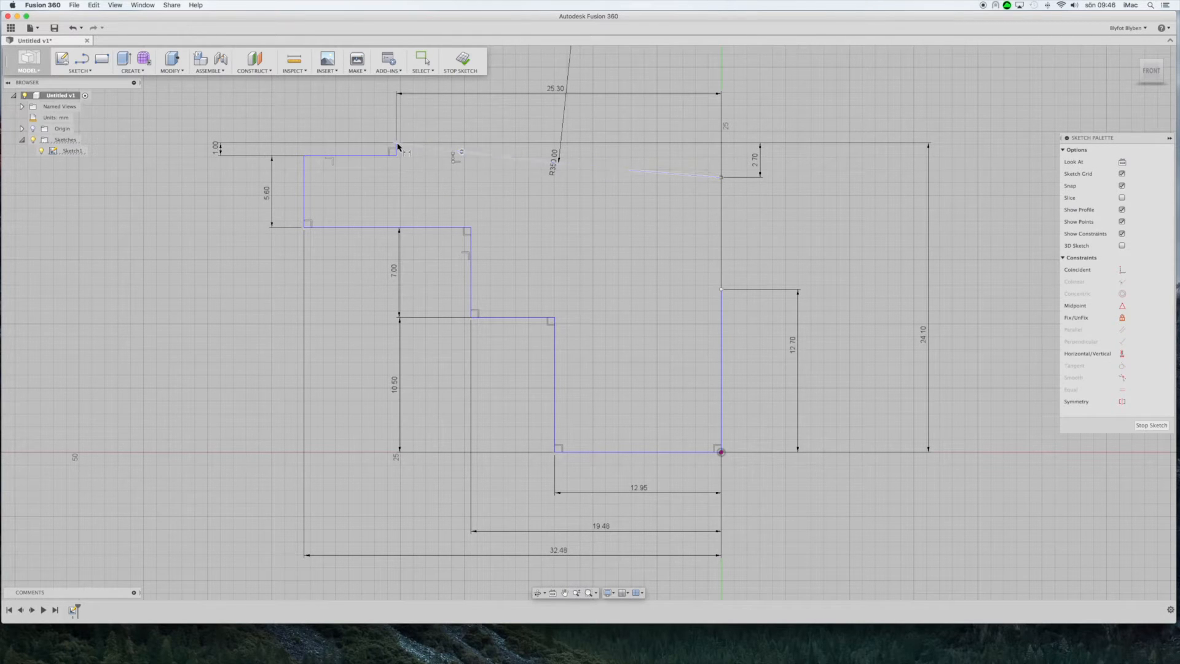
left_click(396, 142)
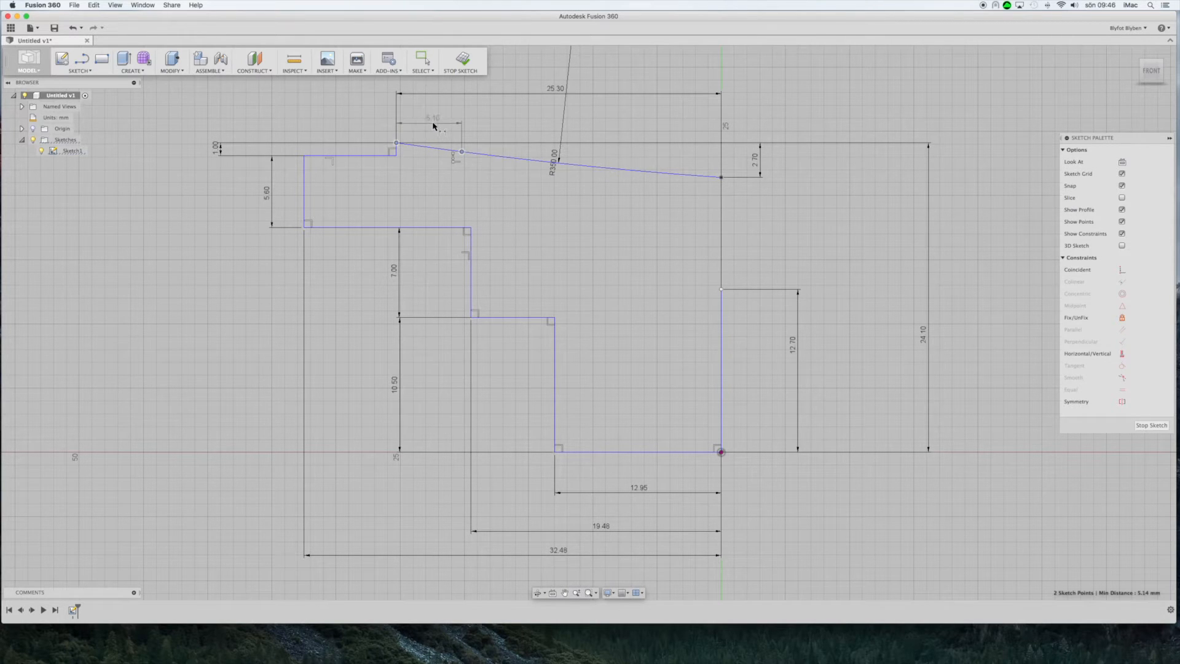
right_click(433, 123)
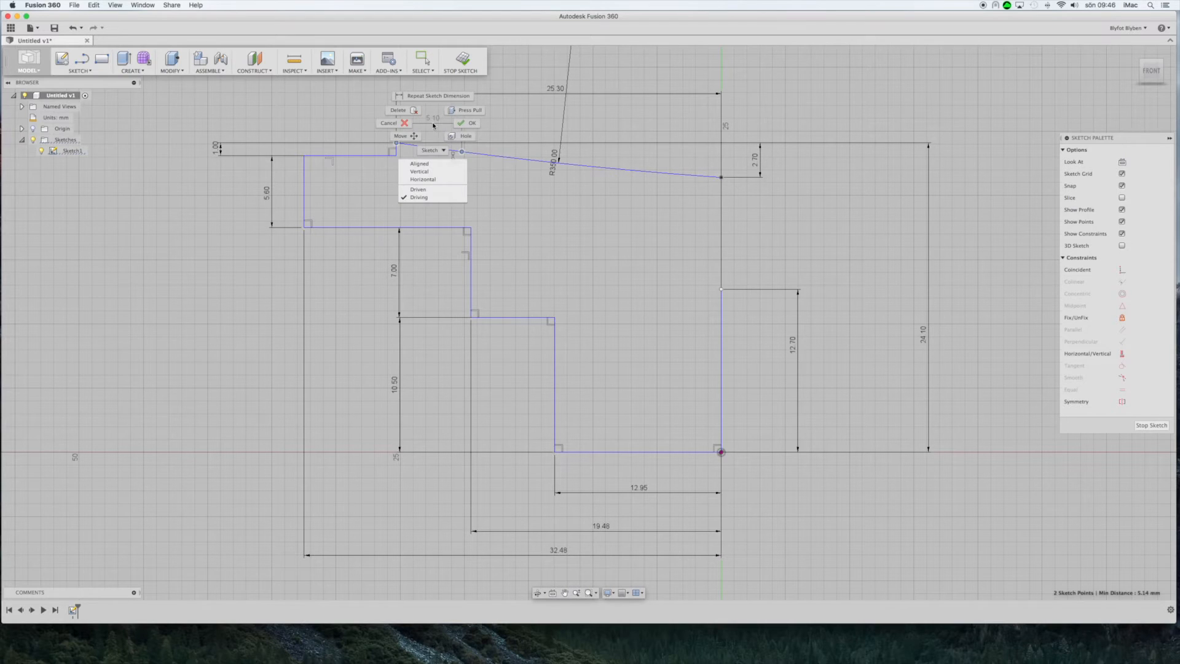
left_click(425, 164)
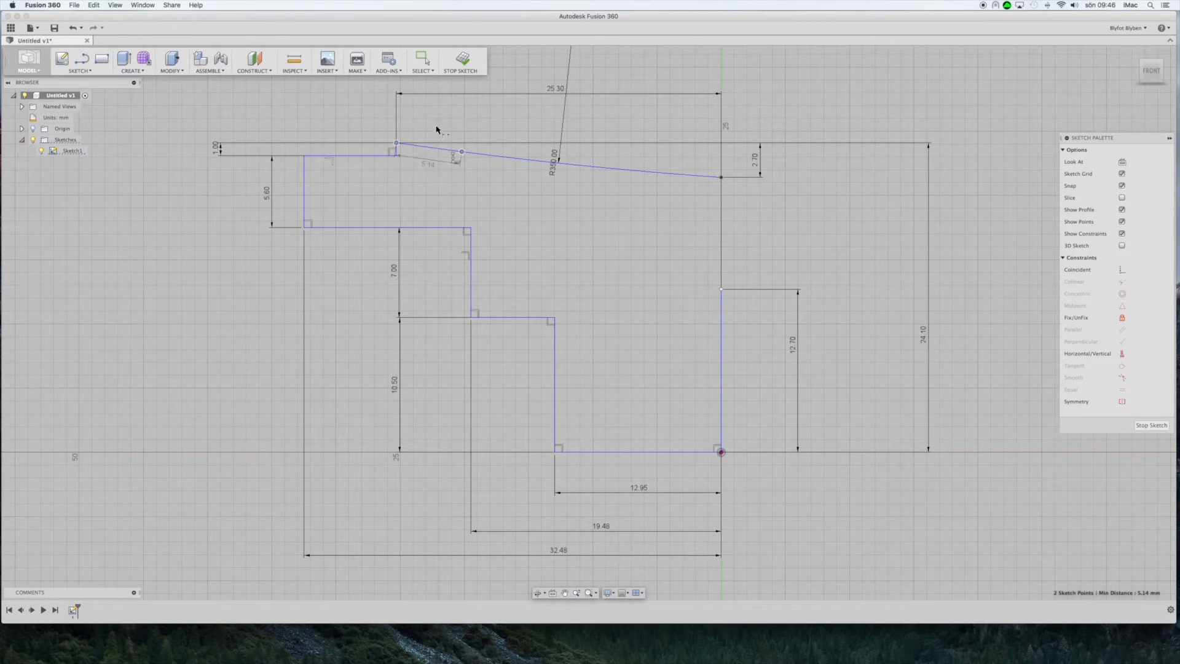
left_click(439, 114)
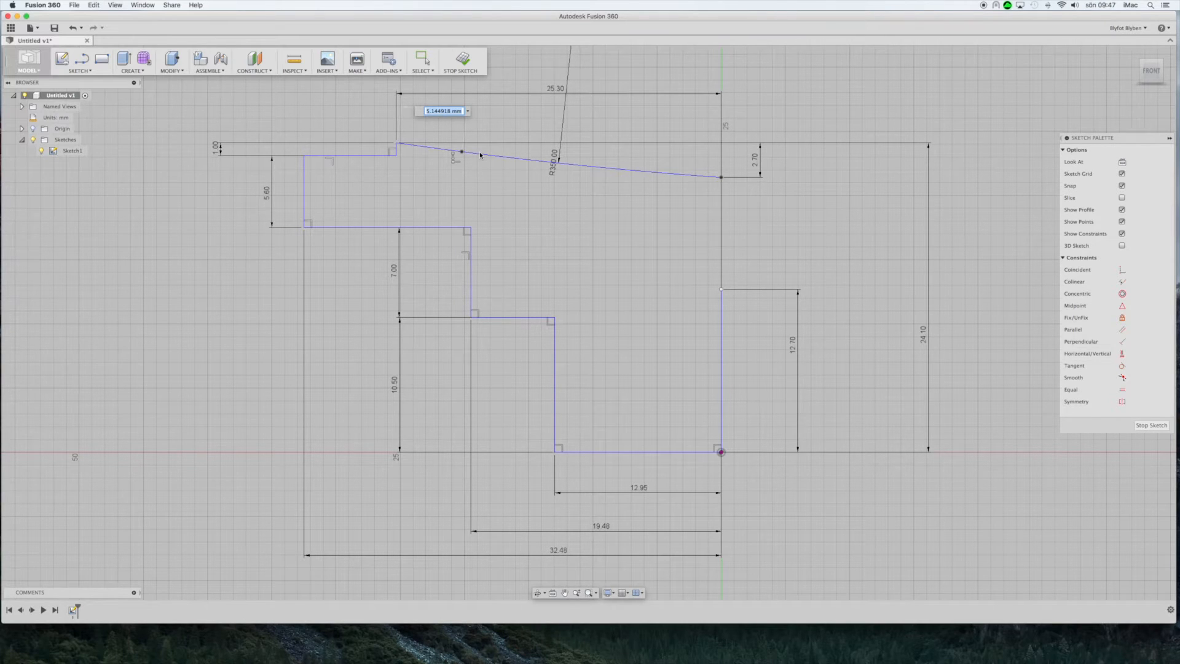
Set the aligned dimension to d13*(1-sqrt(1-0.5)), referencing the 25.30 mm horizontal dimension as d13.
left_click(556, 89)
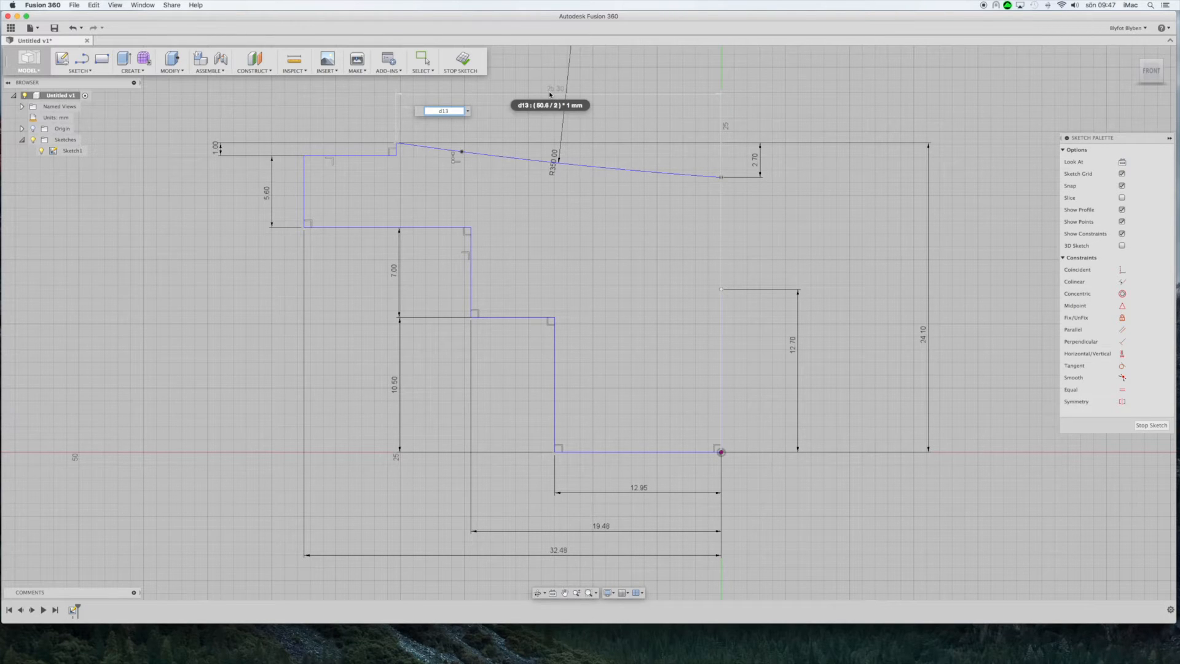
type("*")
type("(")
type("1-")
type("s")
type("q")
type("rt")
type("(")
type("1-")
type("0")
type(".5")
type("))")
key("Return")
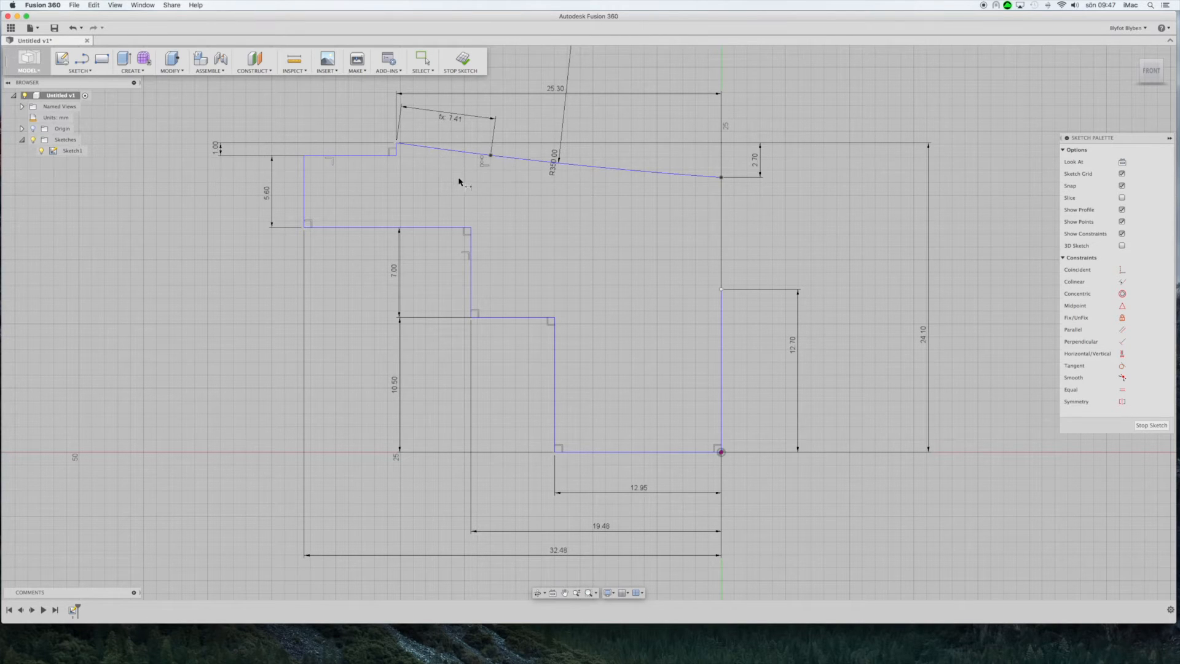
Close the profile with a 1 mm horizontal line from the centre line's upper end and two tangent arcs up to the point on the 350 mm arc.
left_click(543, 161)
left_click(85, 64)
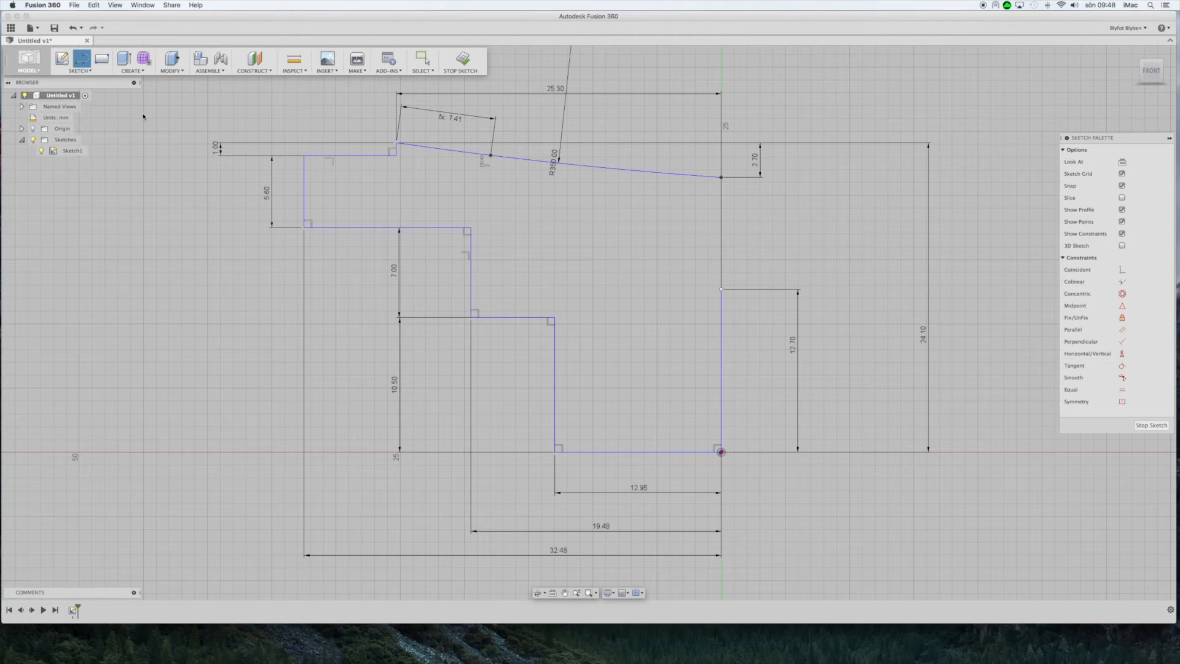
left_click(722, 289)
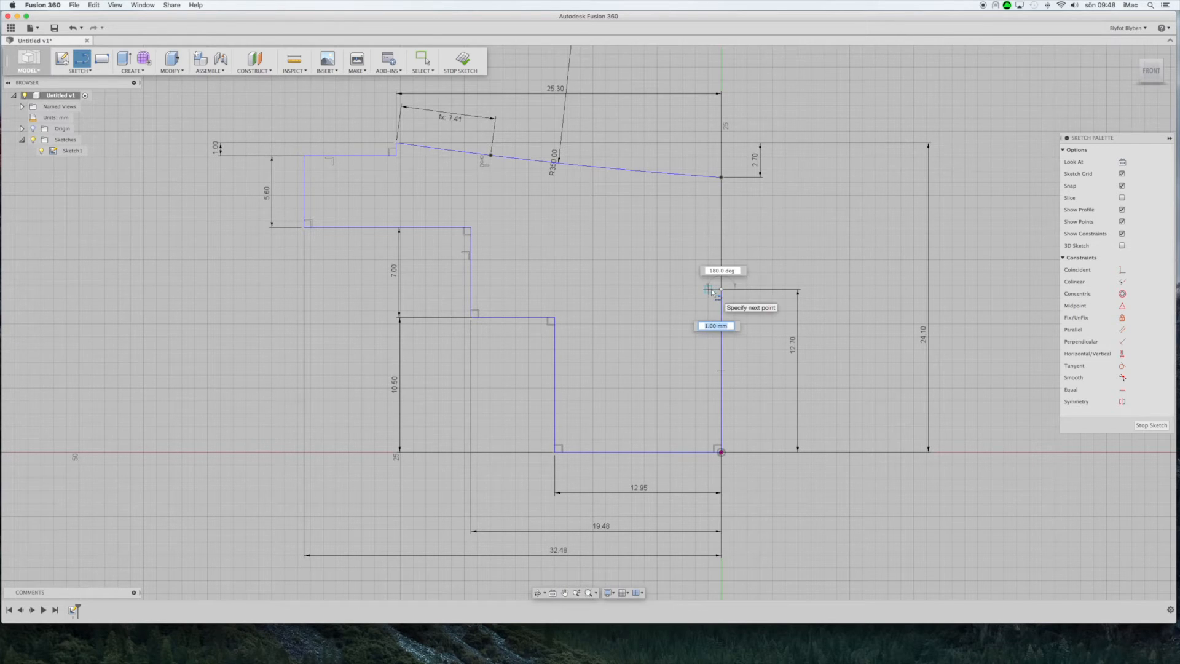
left_click(708, 290)
left_click_drag(709, 290, 490, 156)
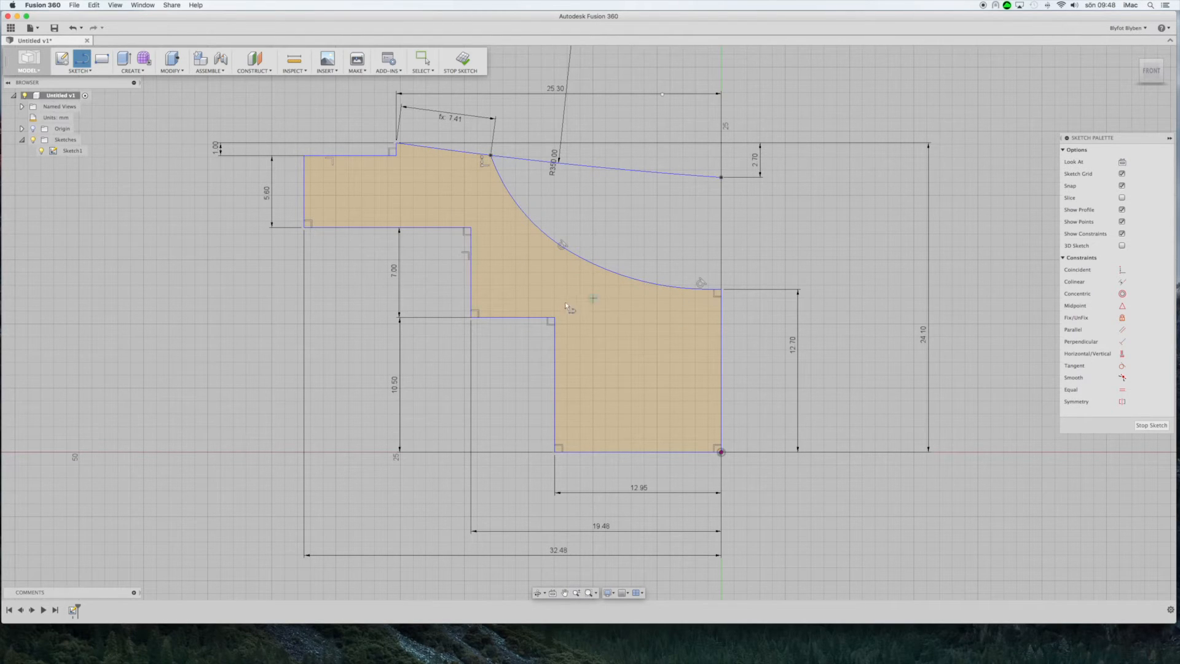
key("Escape")
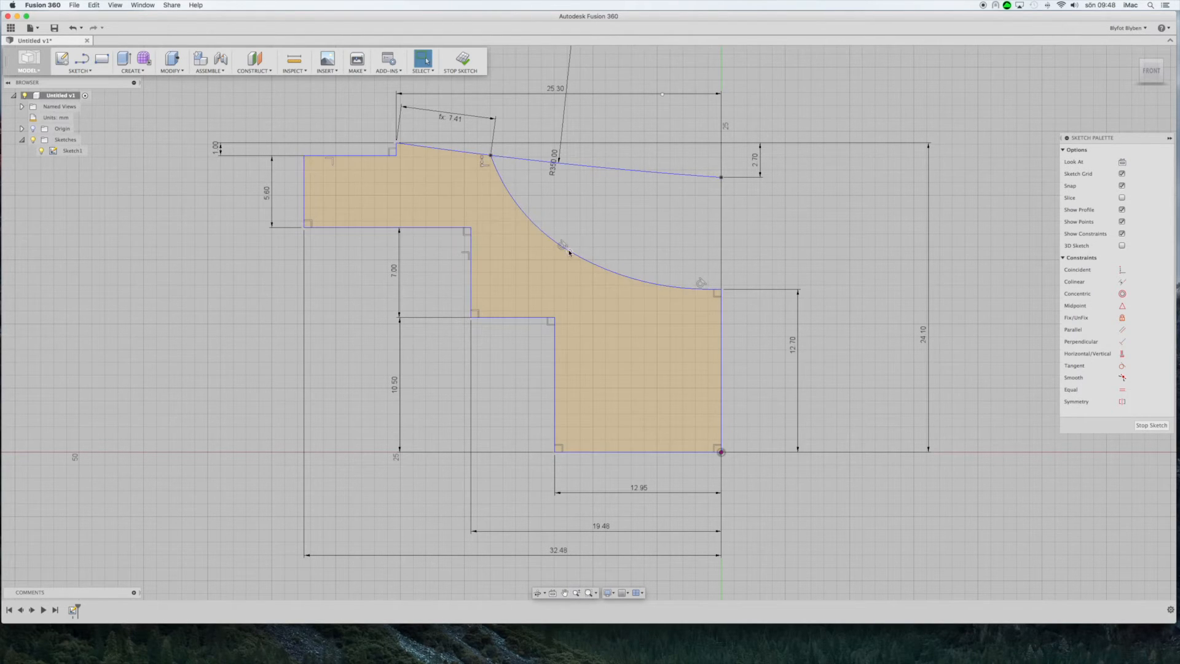
Reshape the inner curve by moving the junction of its two tangent arcs to about X -13, Y 15 mm.
mouse_move(571, 254)
left_mouse_down()
mouse_move(540, 260)
mouse_move(562, 258)
mouse_move(574, 237)
mouse_move(561, 245)
mouse_move(622, 281)
mouse_move(555, 258)
left_mouse_up()
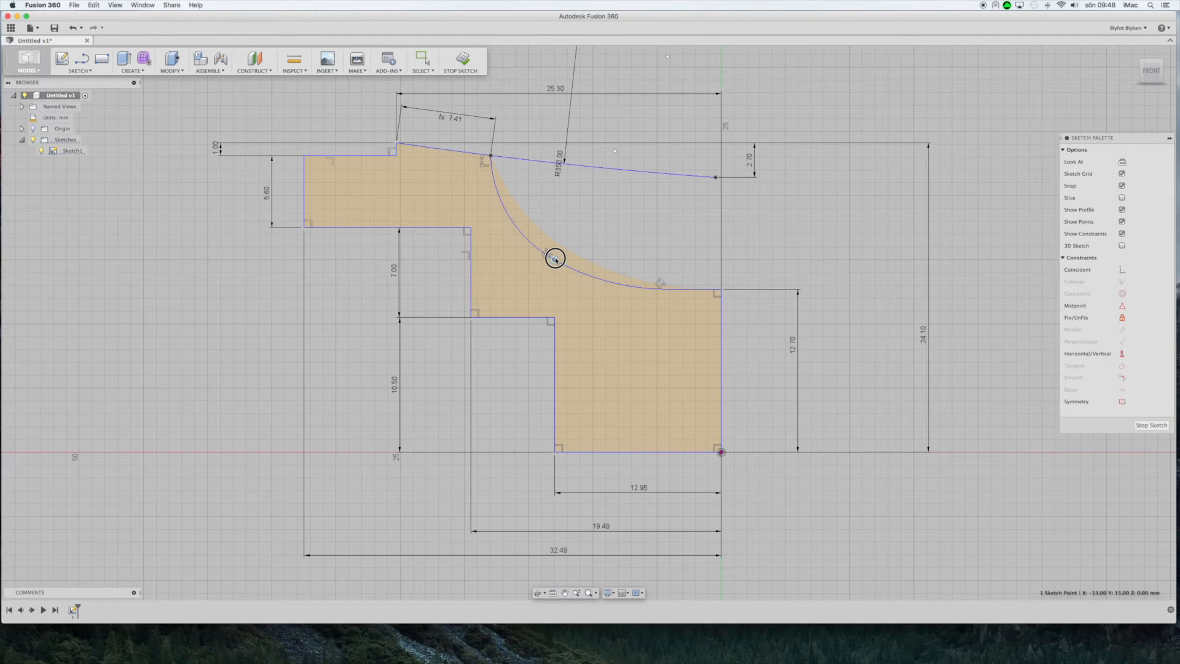
key("Escape")
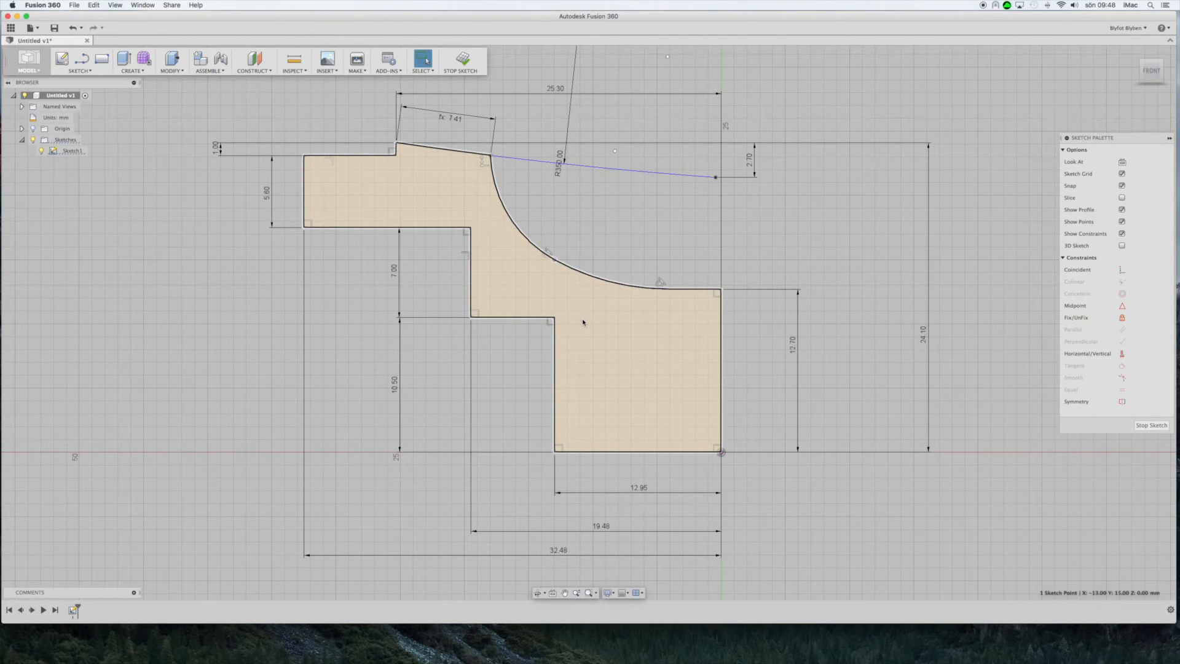
left_click(460, 198)
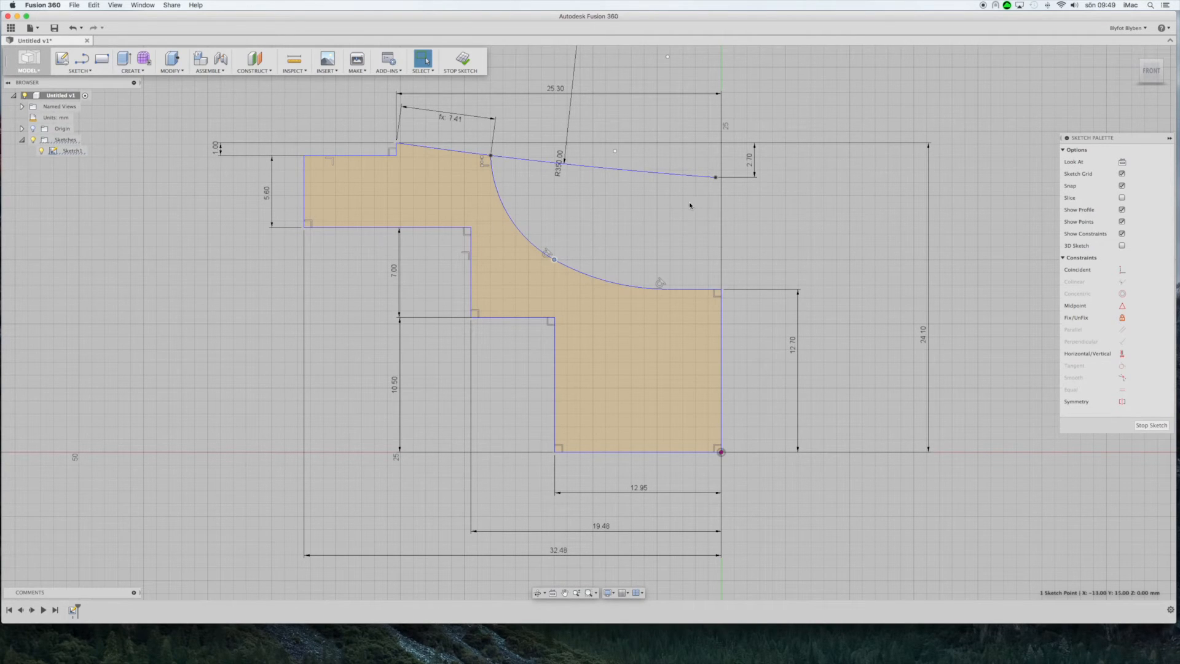
Revolve the stepped profile about its vertical centre line with the Full type as a new body.
left_click(131, 72)
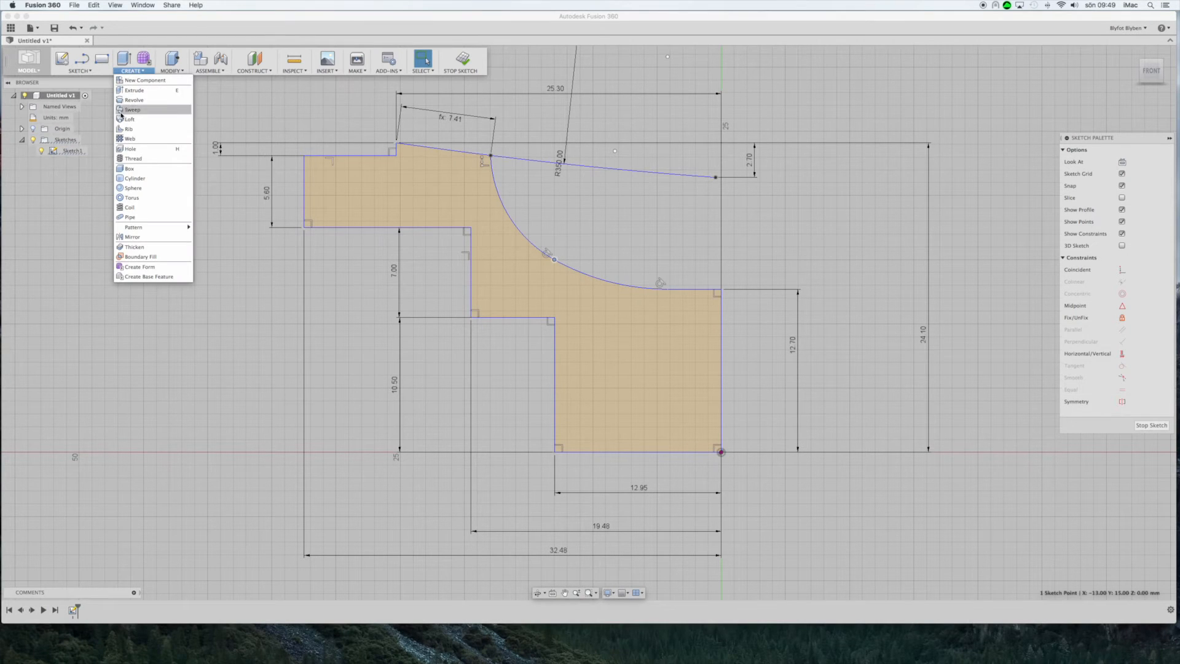
left_click(132, 101)
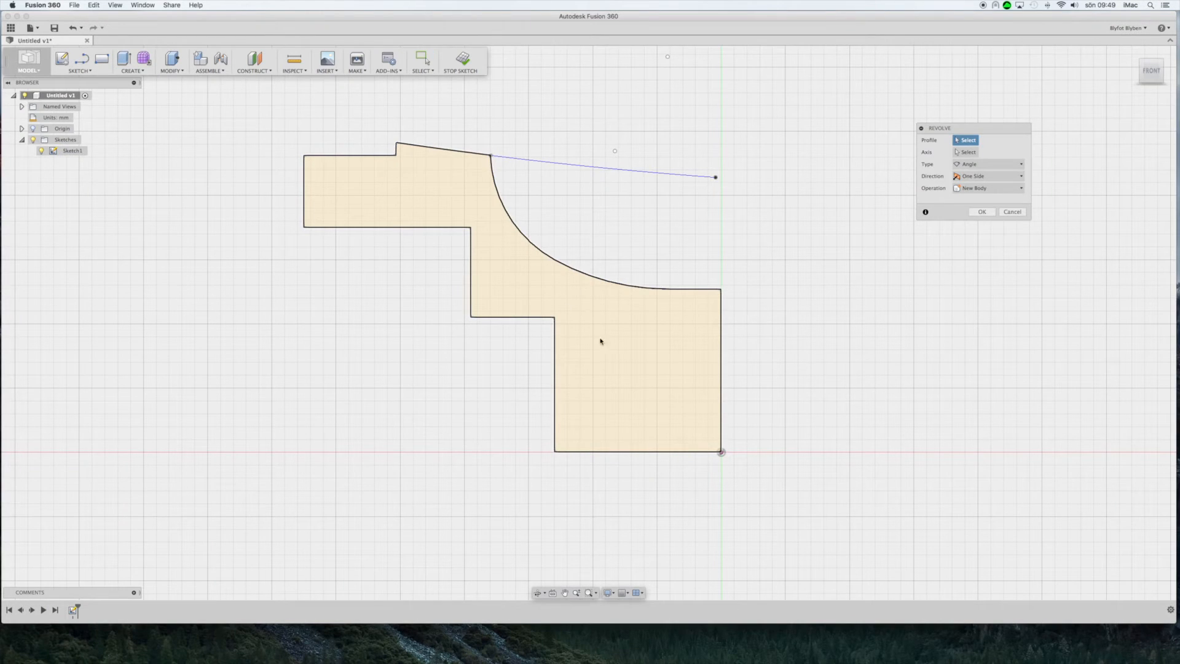
left_click(622, 316)
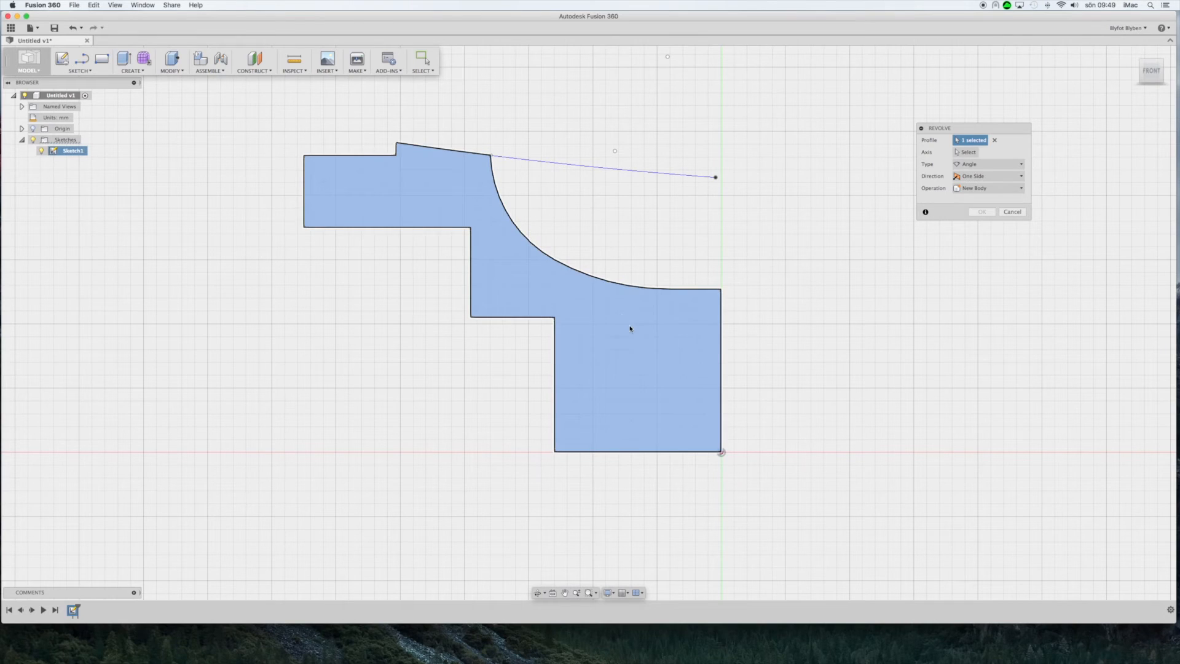
left_click(966, 153)
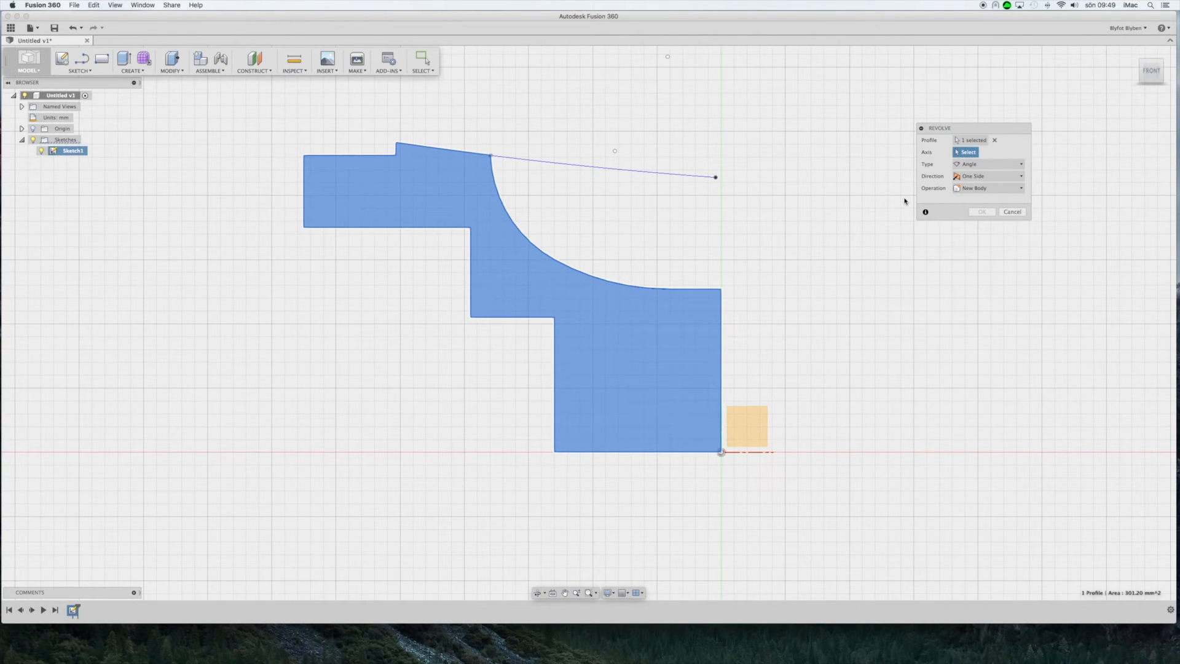
left_click(722, 329)
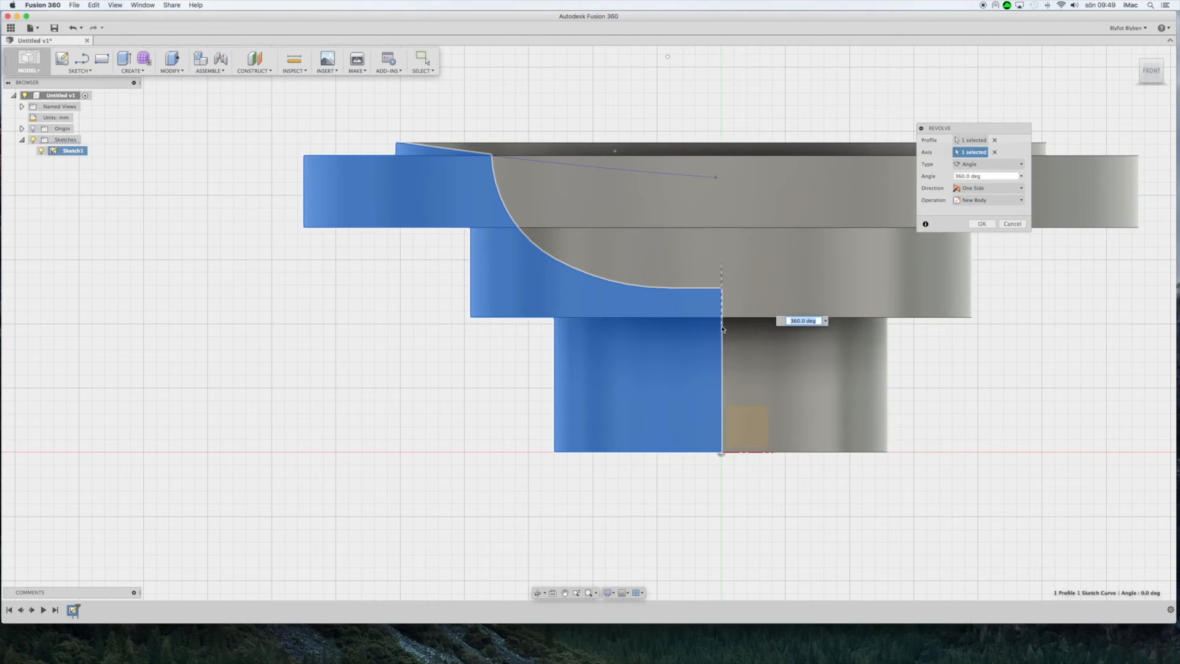
left_click_drag(1157, 83, 1138, 103)
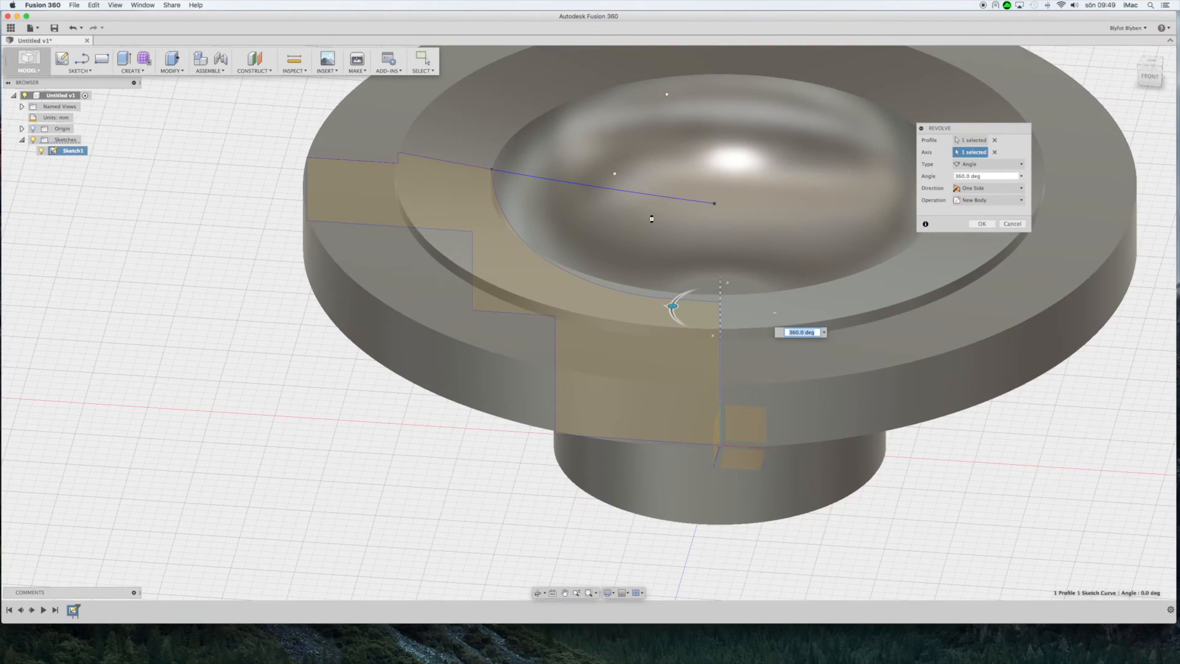
scroll(677, 264, "down", 5)
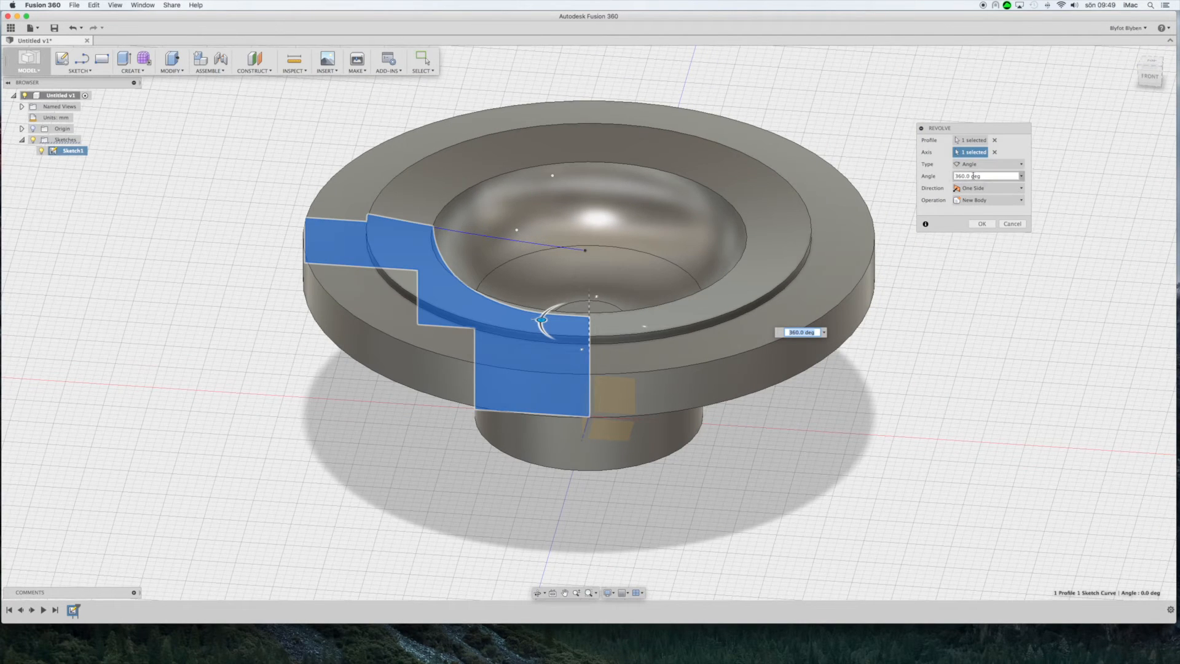
left_click(1021, 176)
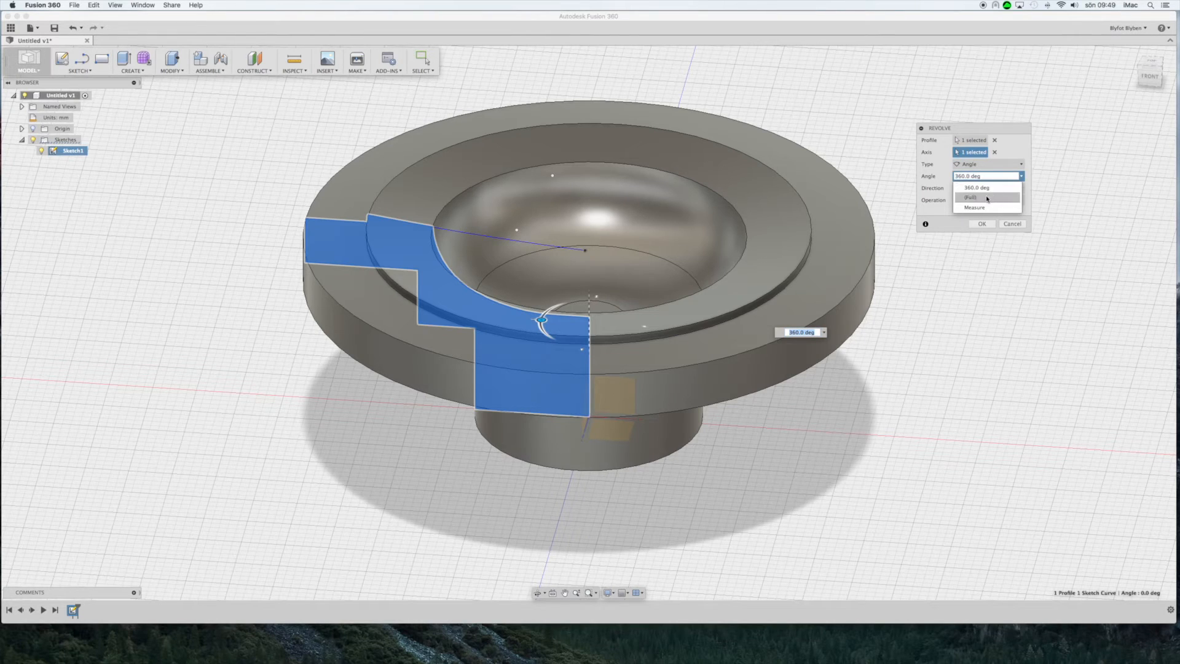
left_click(987, 198)
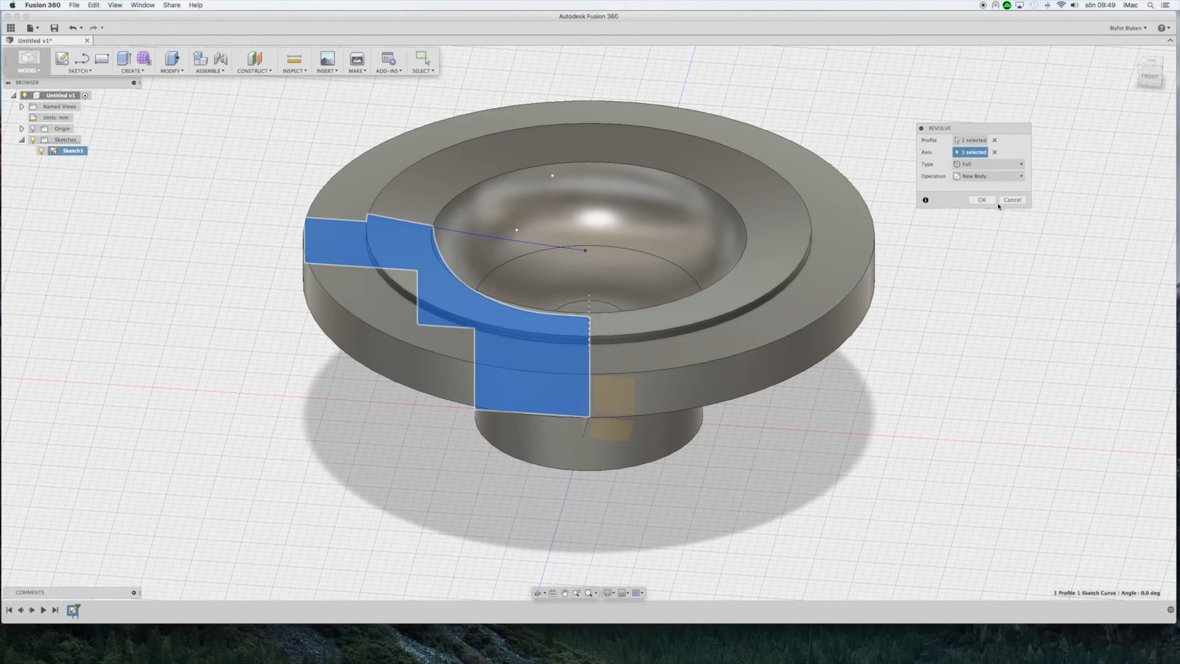
left_click(982, 200)
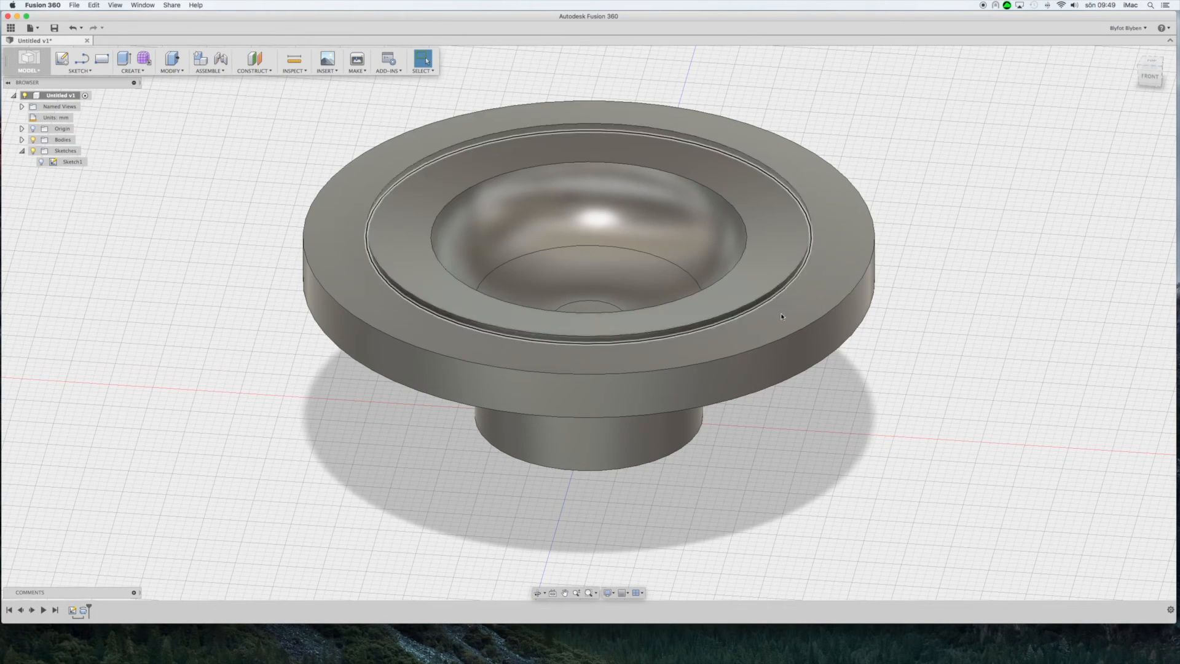
mouse_move(1133, 124)
middle_mouse_down("shift")
mouse_move(1131, 22)
mouse_move(1119, 87)
mouse_move(1125, 234)
mouse_move(1117, 105)
mouse_move(1099, 62)
mouse_move(1102, 105)
middle_mouse_up("shift")
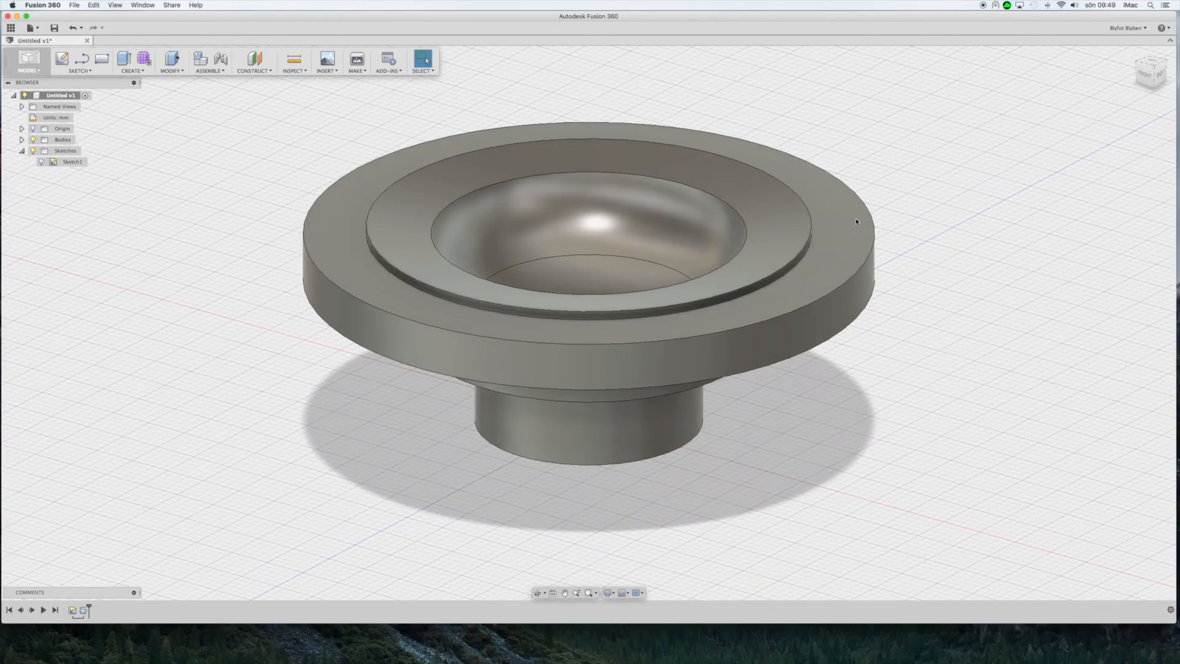
middle_click_drag(664, 273, 712, 264, "shift")
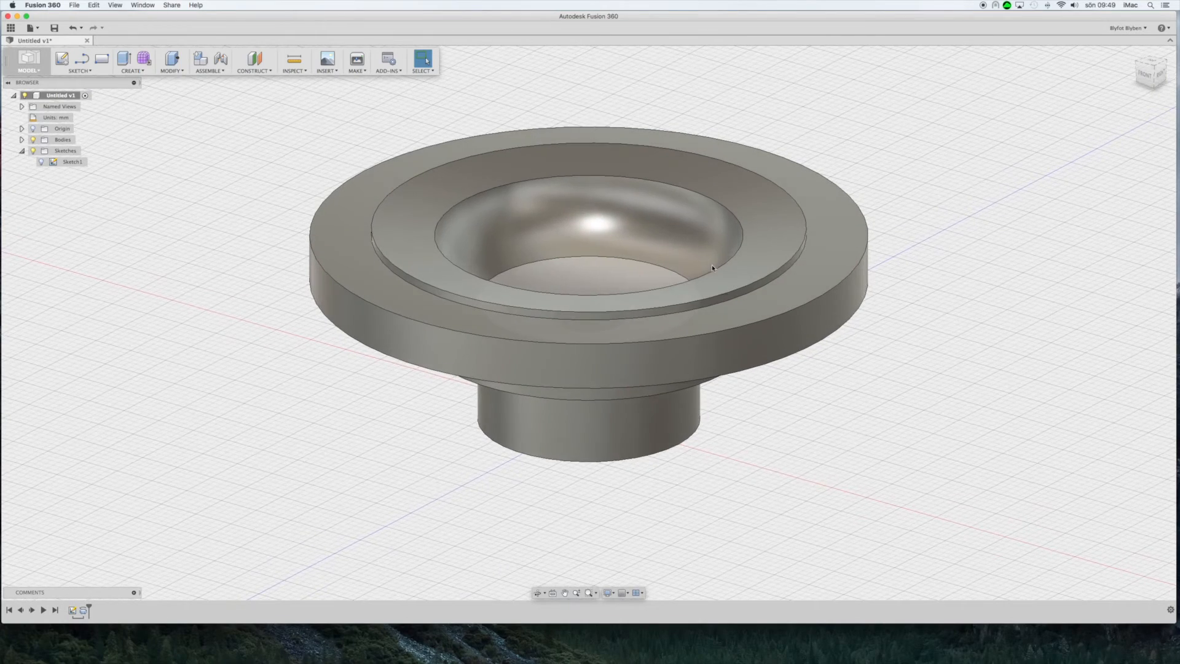
left_click_drag(1145, 71, 1146, 79)
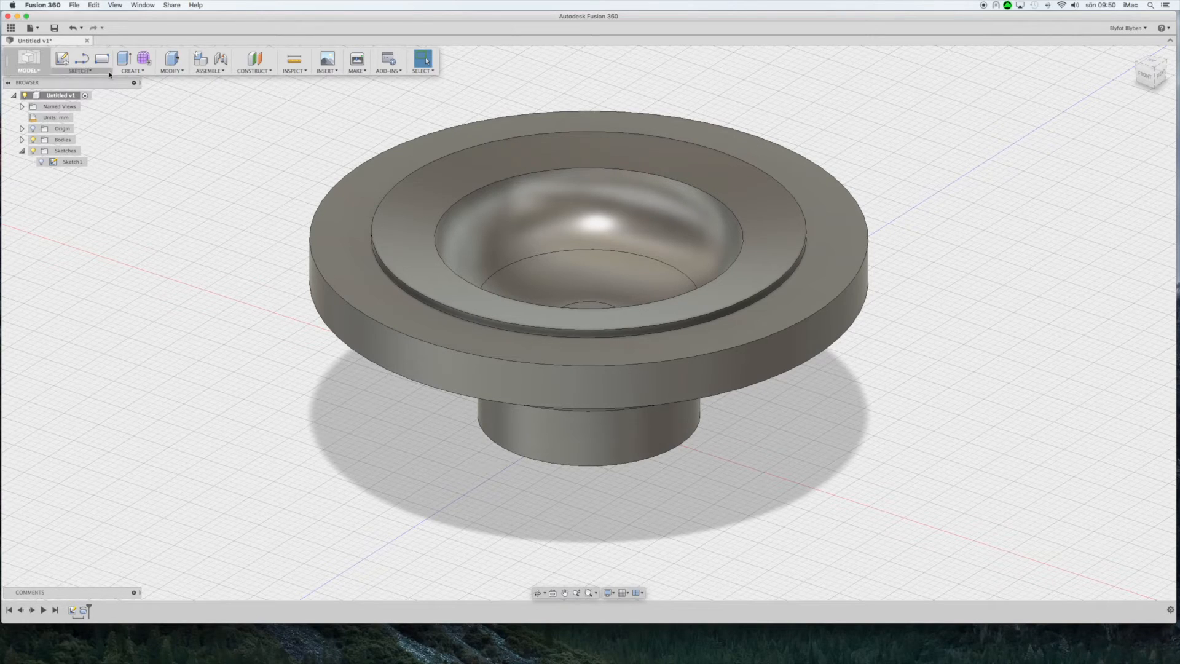
left_click(131, 71)
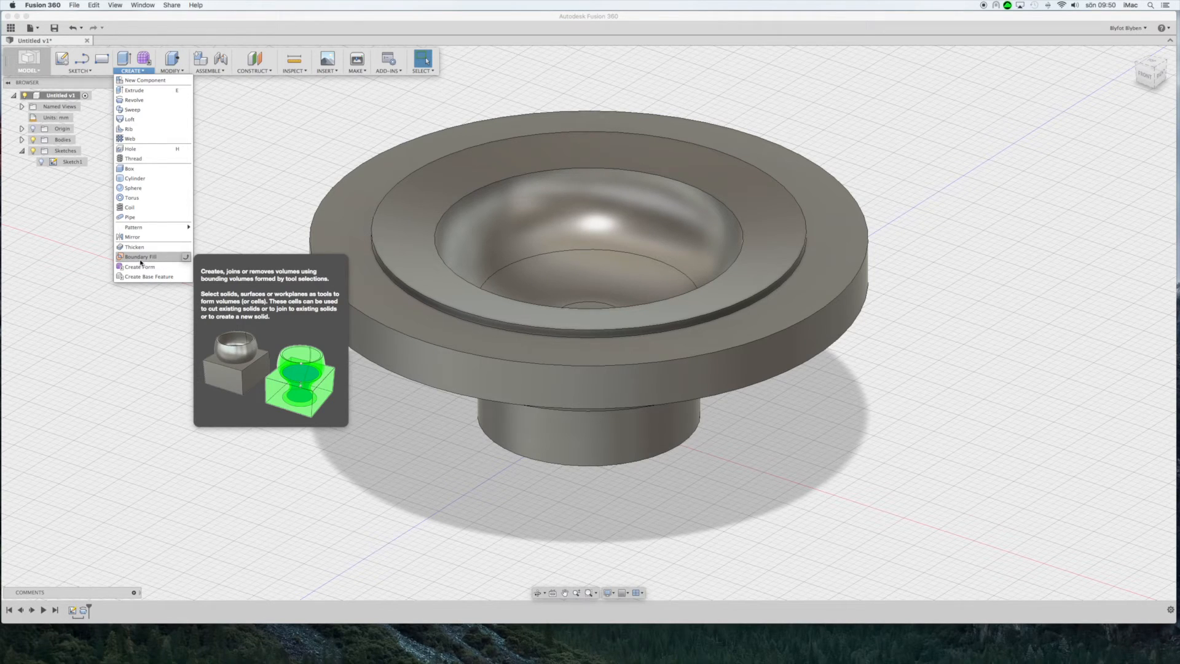
left_click(266, 65)
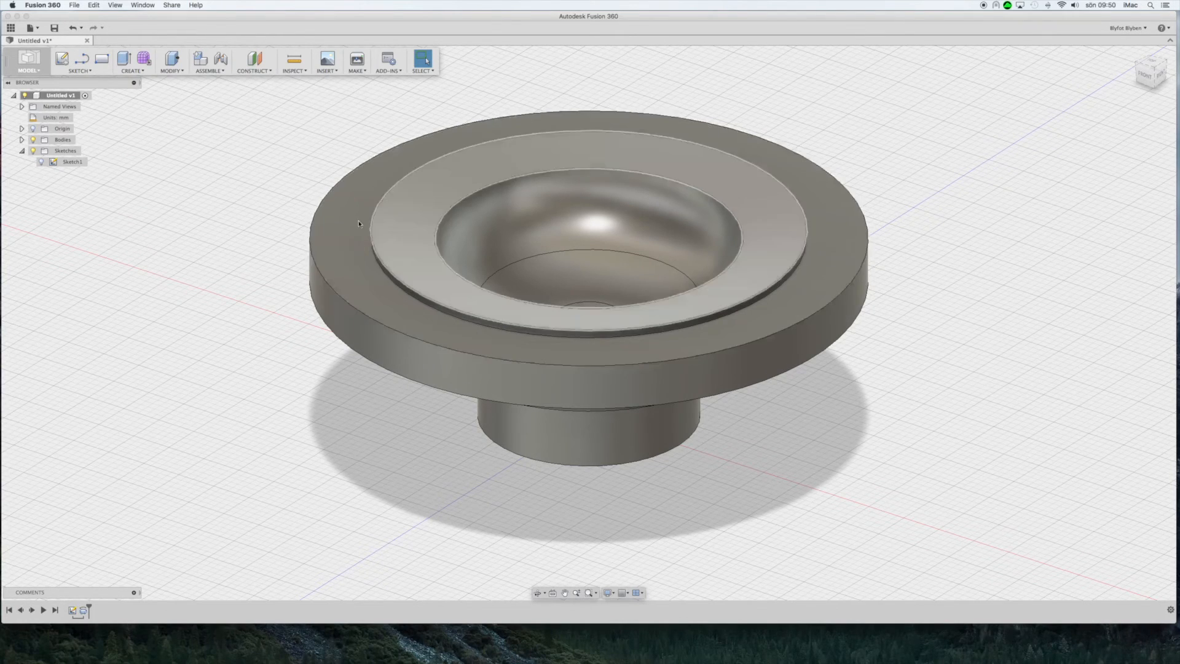
left_click(341, 252)
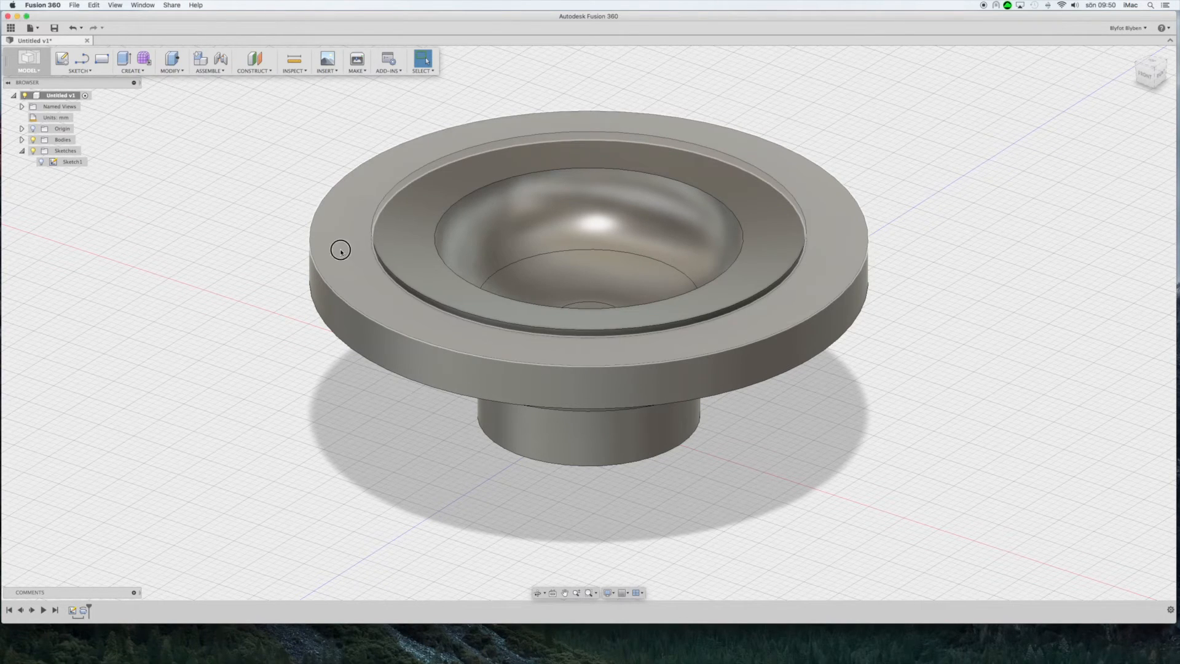
left_click(341, 252)
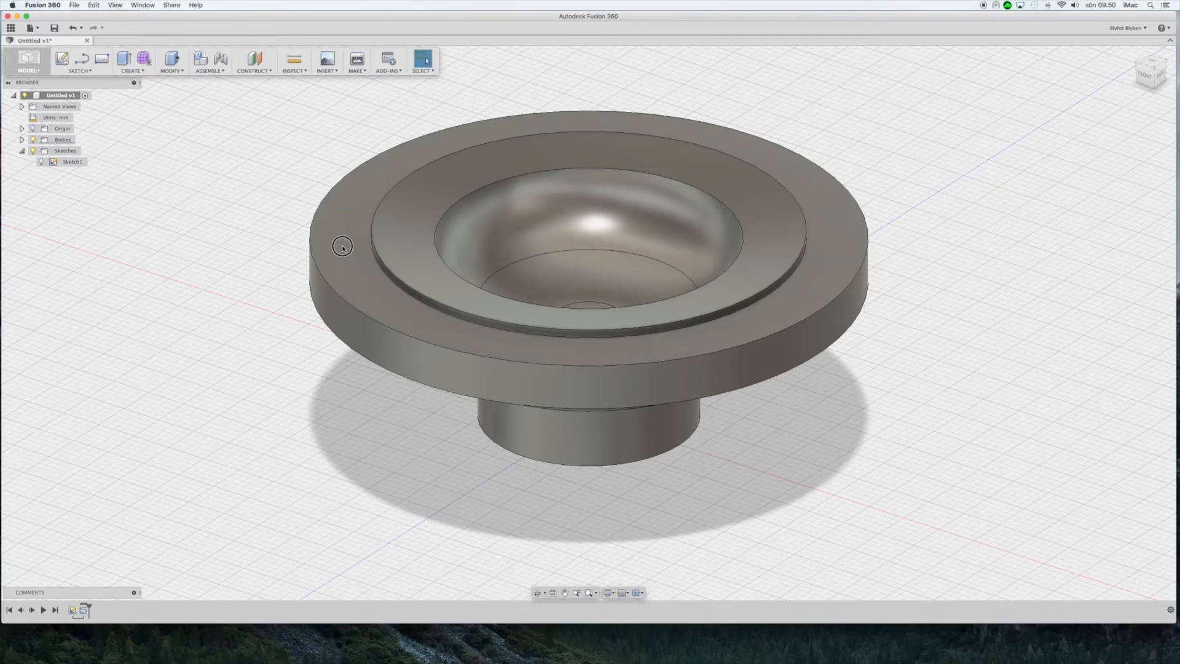
Try an offset plane 10 mm above the flange's upper ring face, and undo it.
left_click(255, 59)
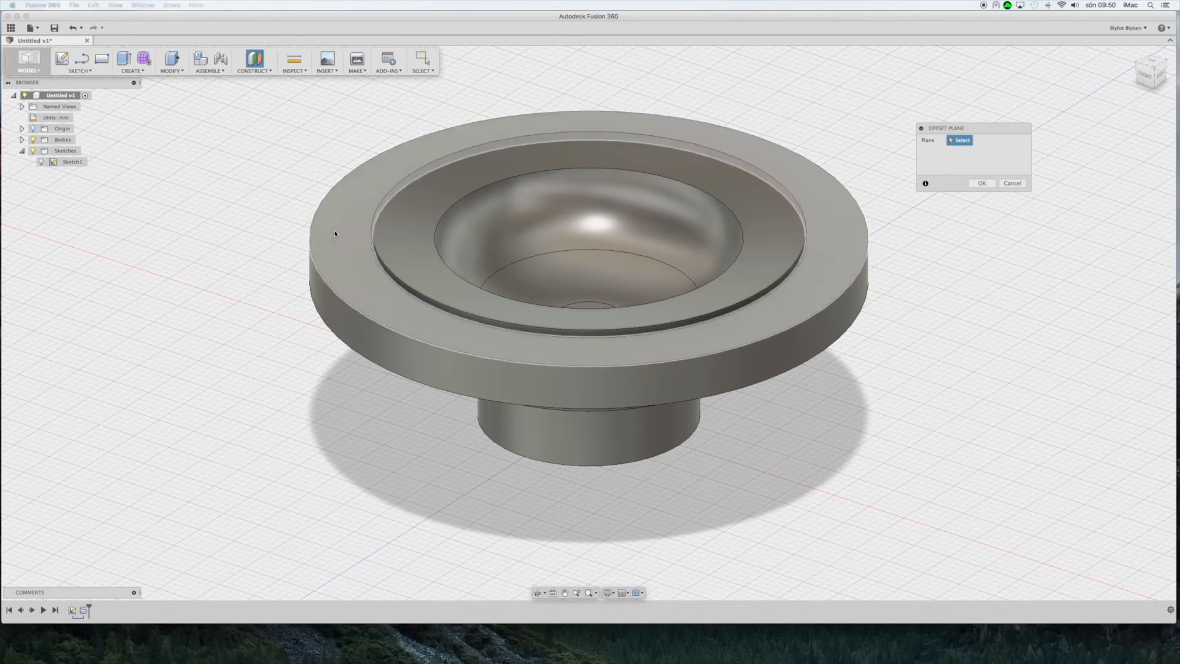
left_click(356, 268)
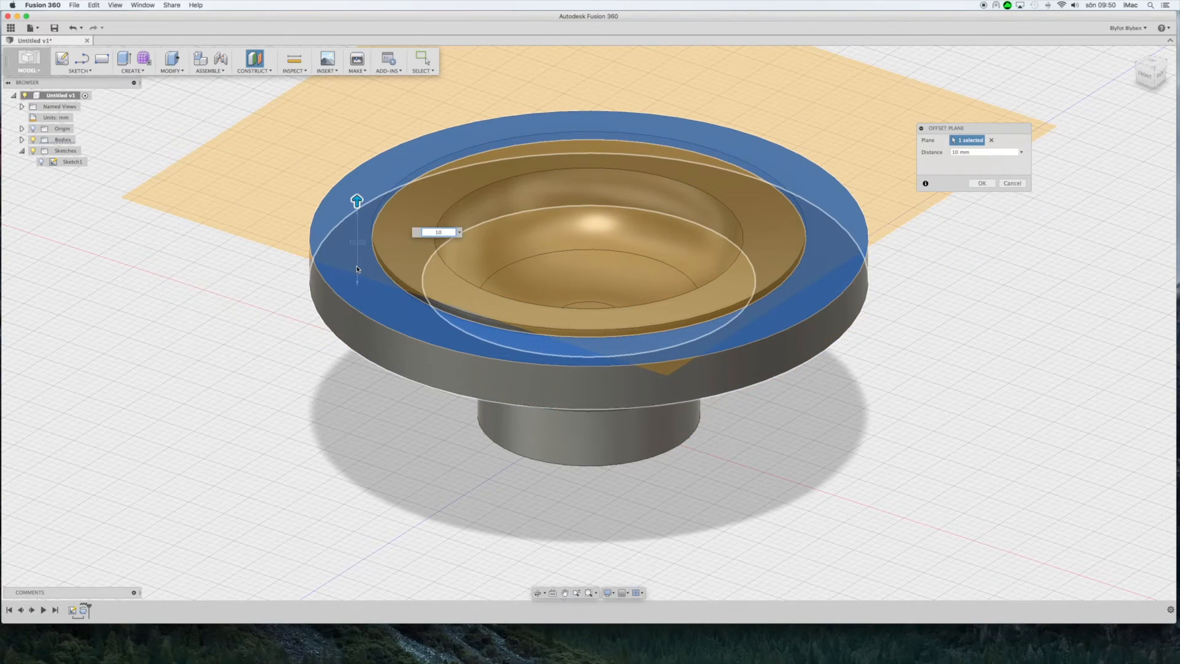
key("Return")
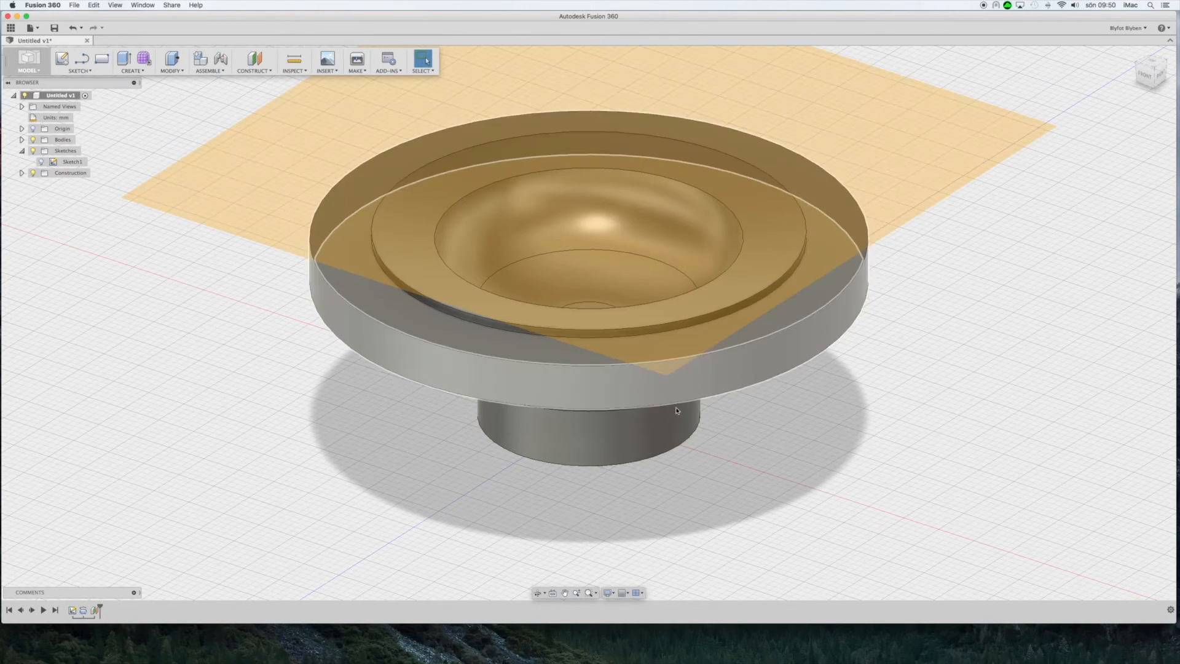
left_click(1136, 58)
left_click_drag(1136, 57, 1131, 65)
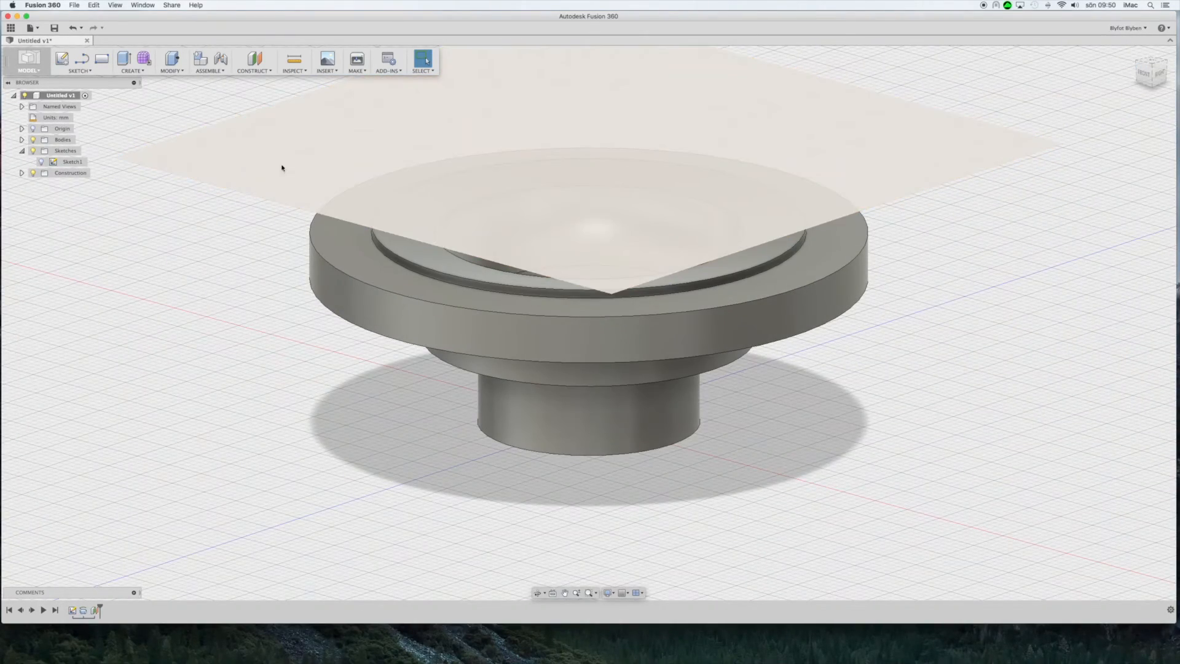
left_click(73, 27)
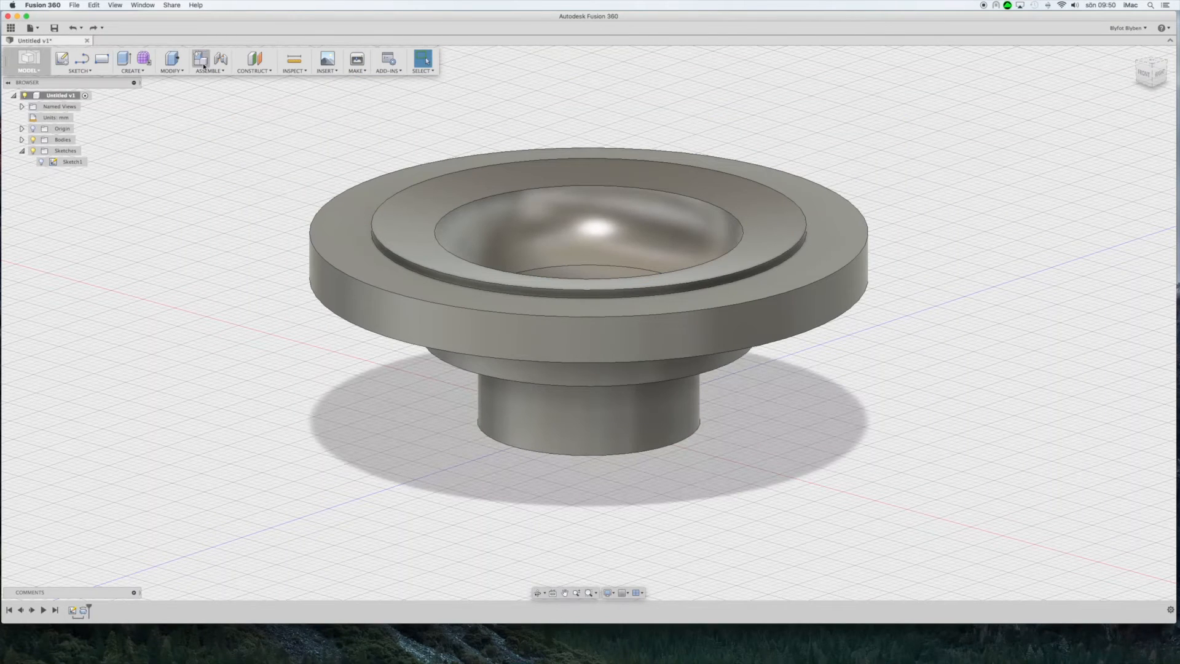
Create an offset plane 1 mm above the flange's upper ring face, level with the raised rim.
left_click(255, 58)
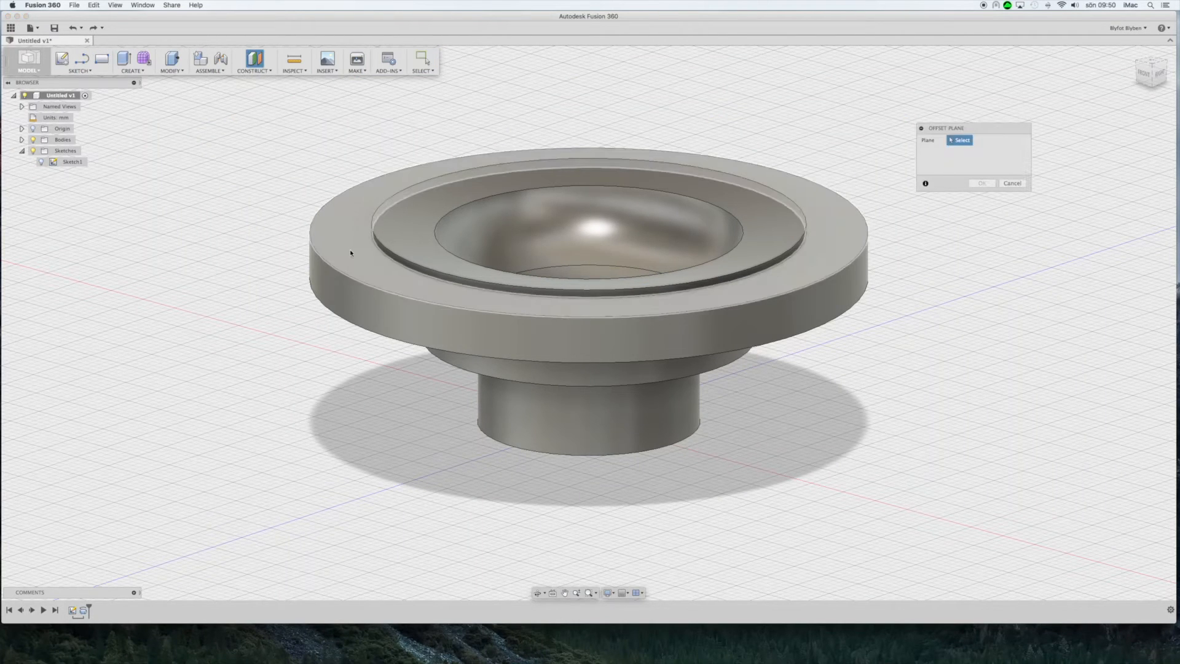
left_click(351, 252)
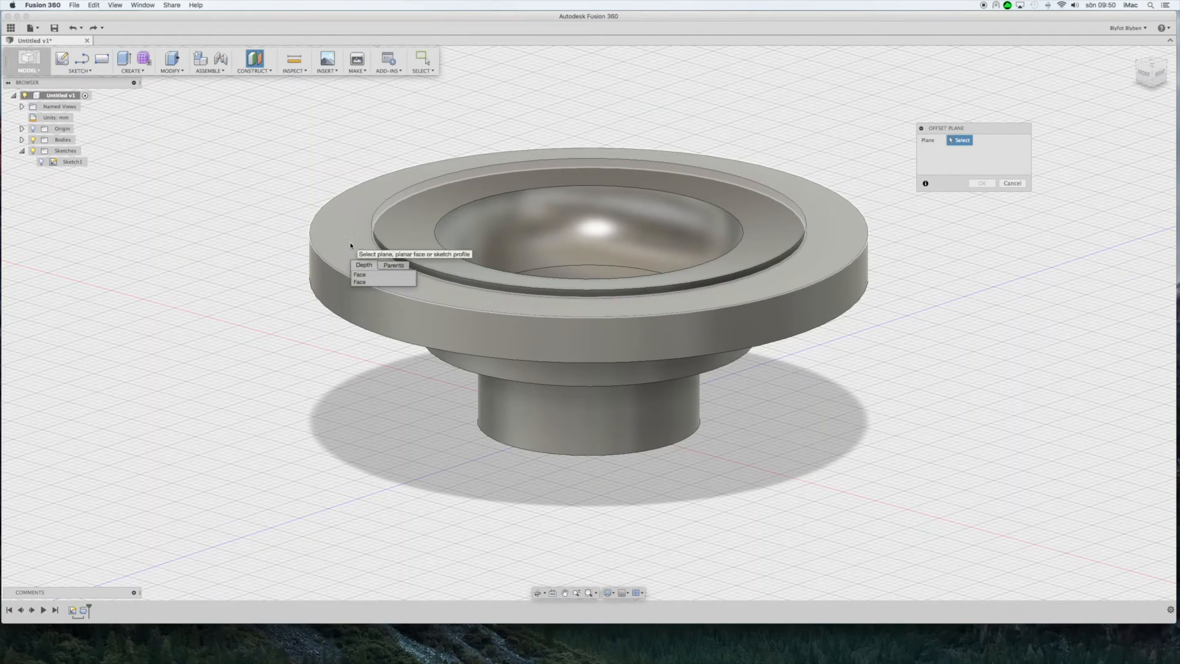
left_click(268, 71)
left_click(268, 82)
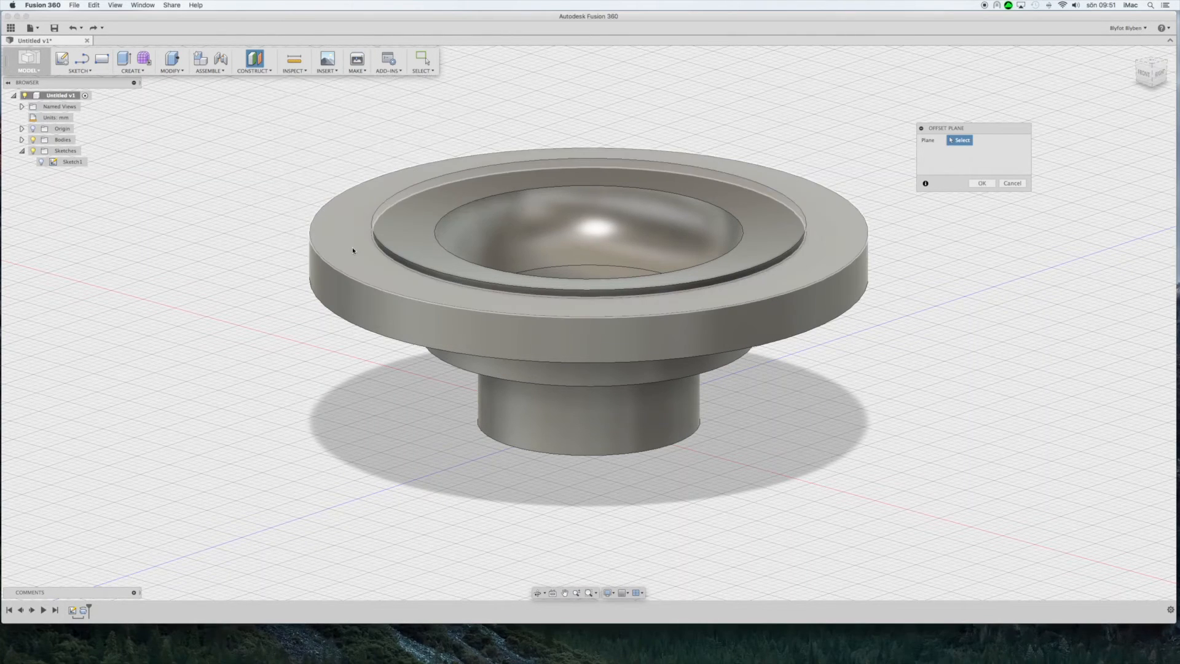
left_click(350, 248)
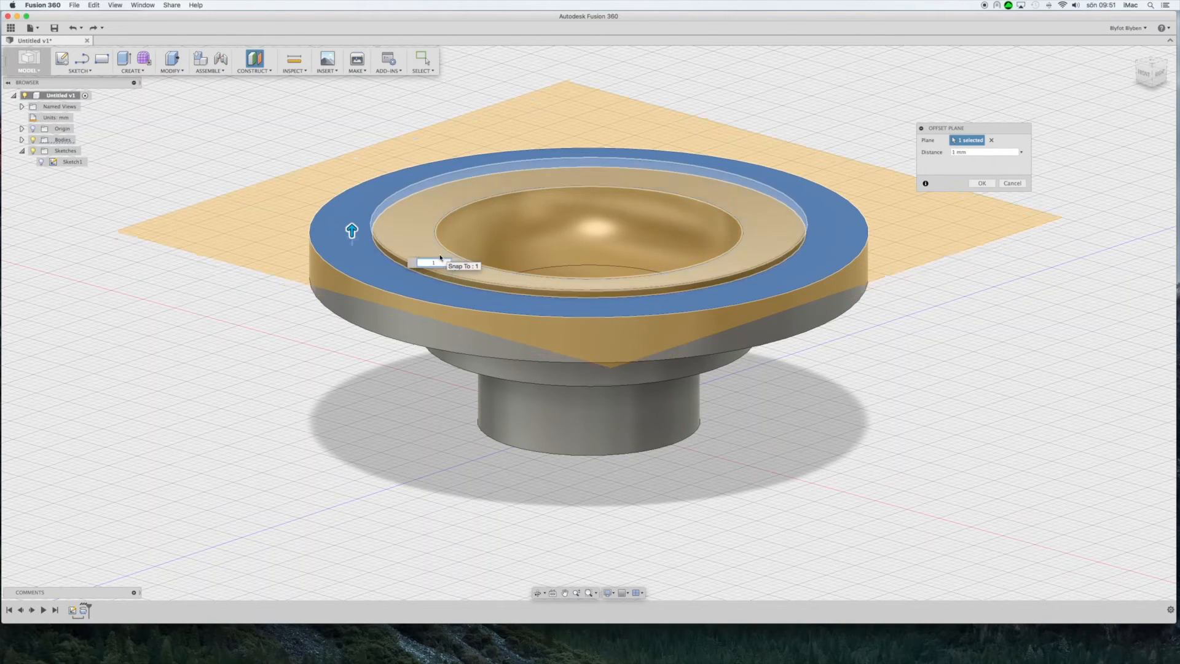
key("Return")
left_click_drag(1147, 76, 1141, 58)
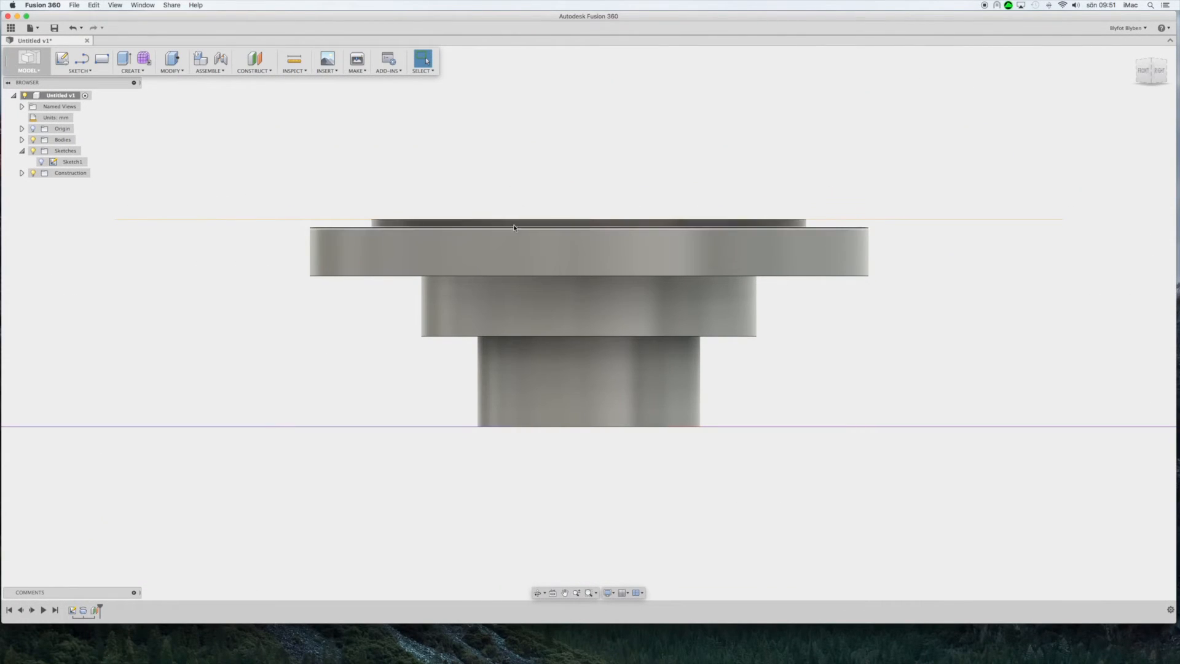
left_click_drag(1156, 69, 1153, 103)
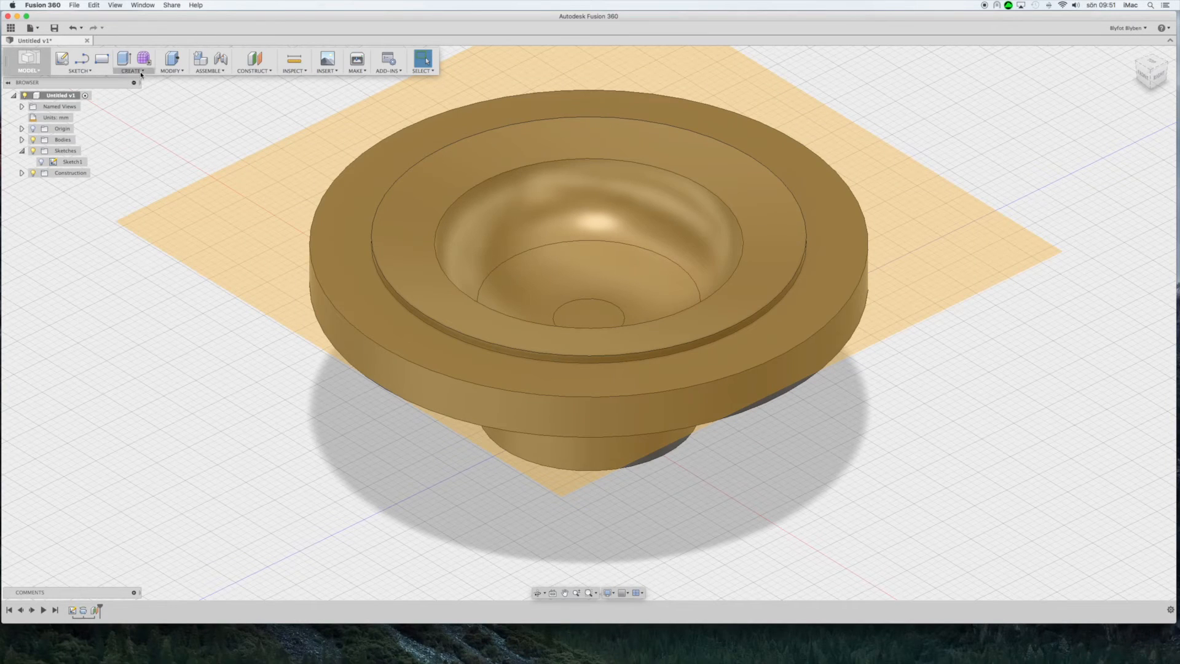
Boundary Fill the bowl cavity between the offset plane and the revolved body as a new body, and hide the construction geometry.
left_click(139, 71)
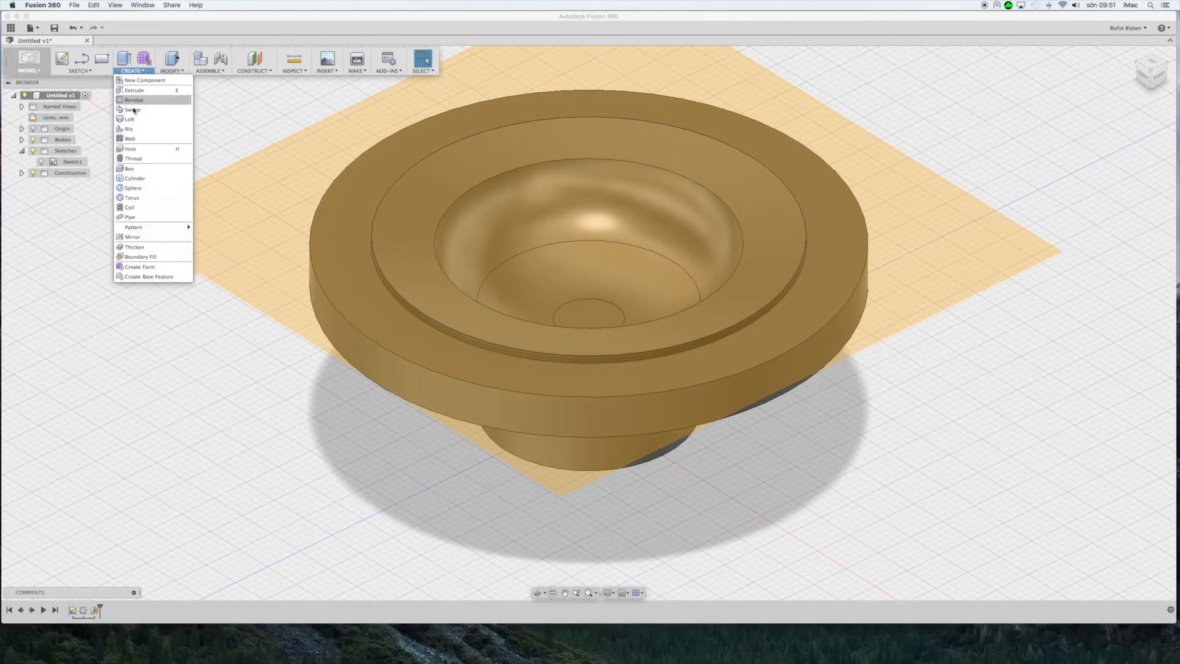
left_click(138, 257)
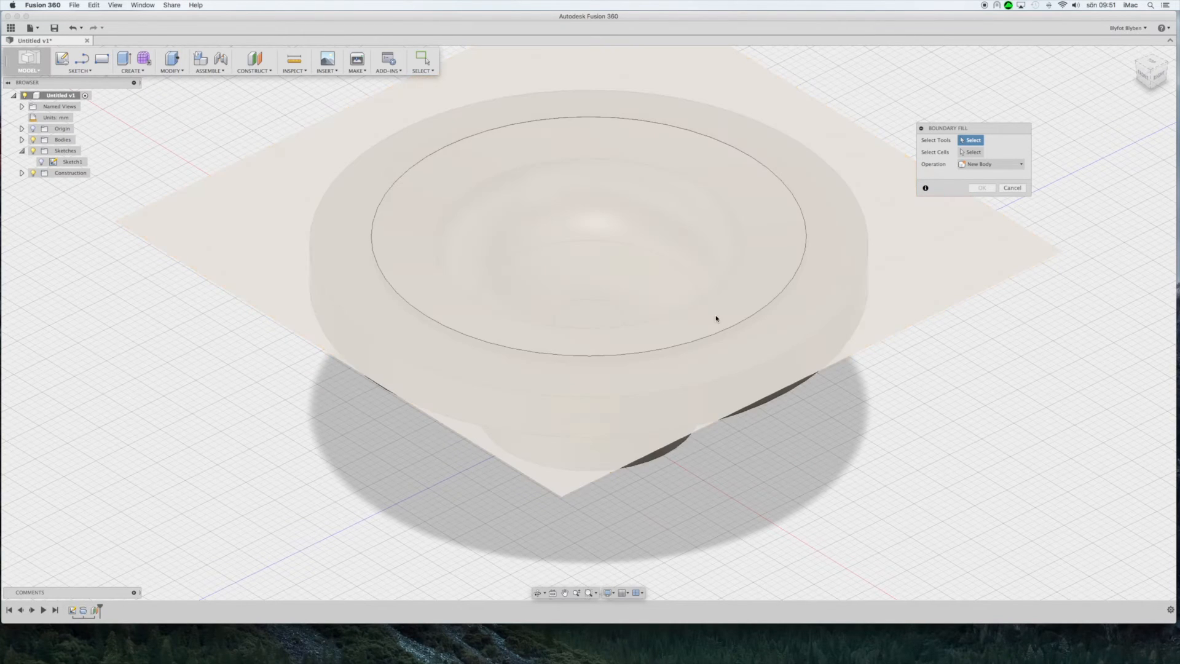
left_click(734, 338)
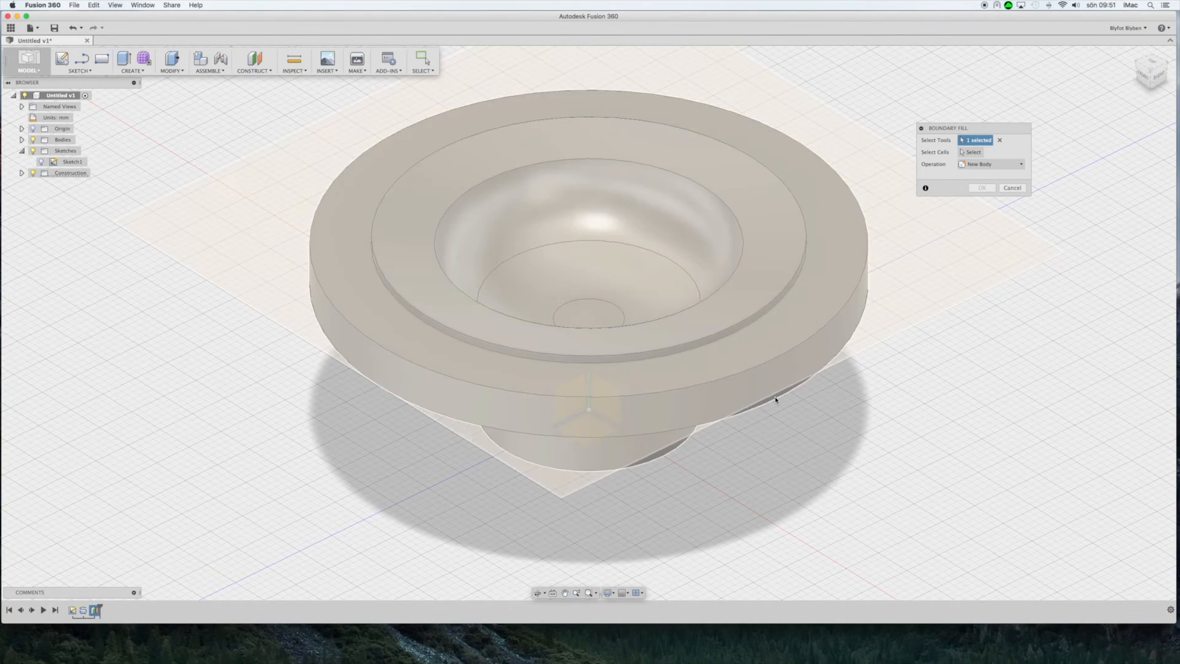
left_click(776, 400)
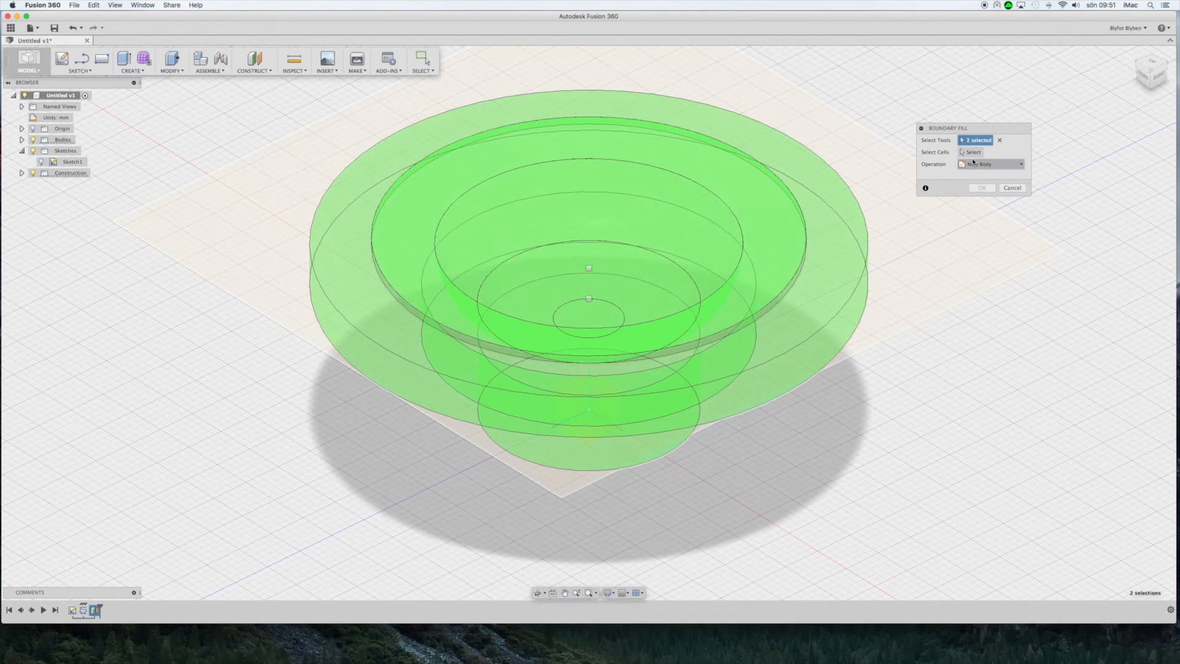
left_click(970, 154)
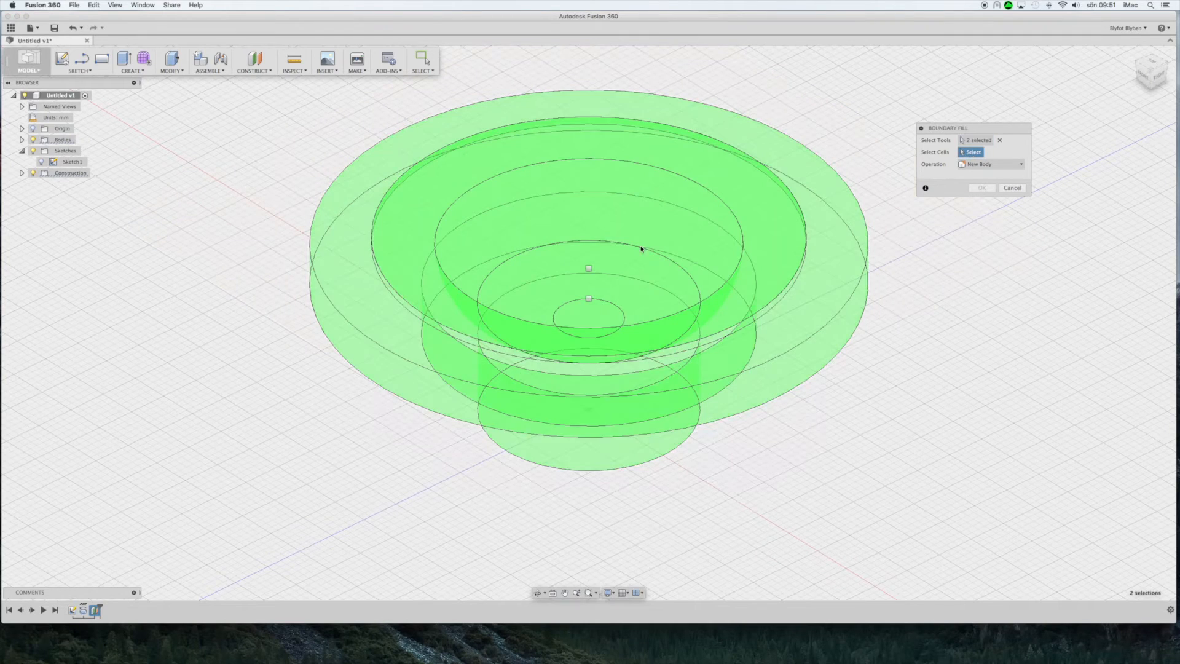
left_click(589, 269)
left_click(982, 188)
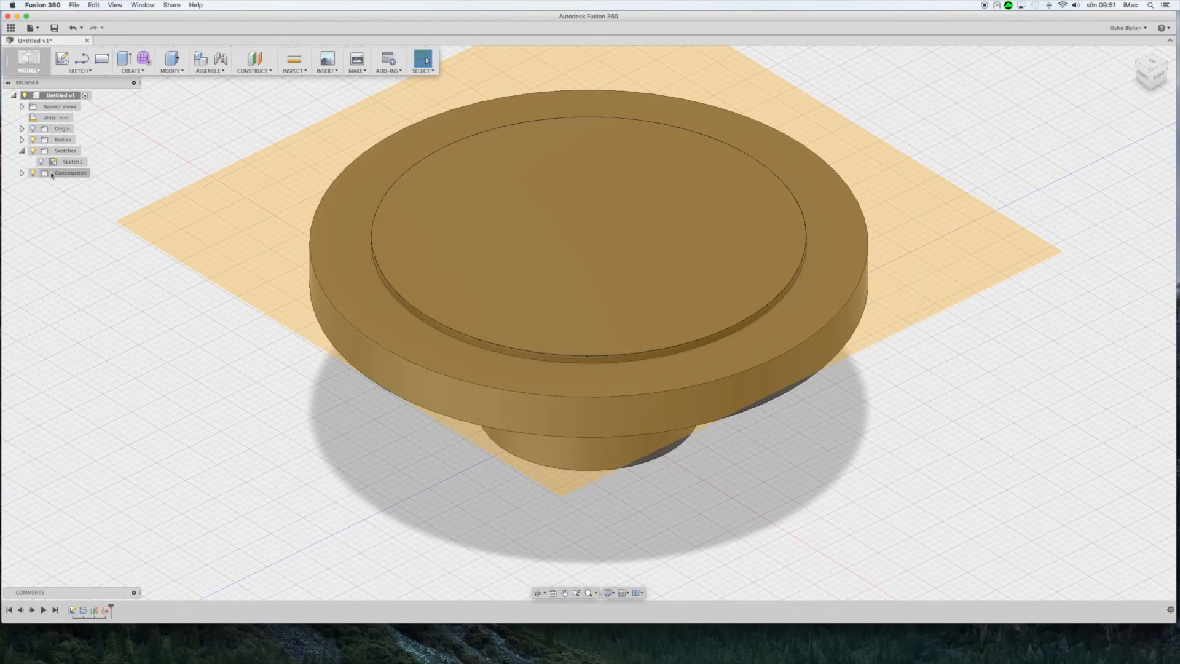
left_click(33, 173)
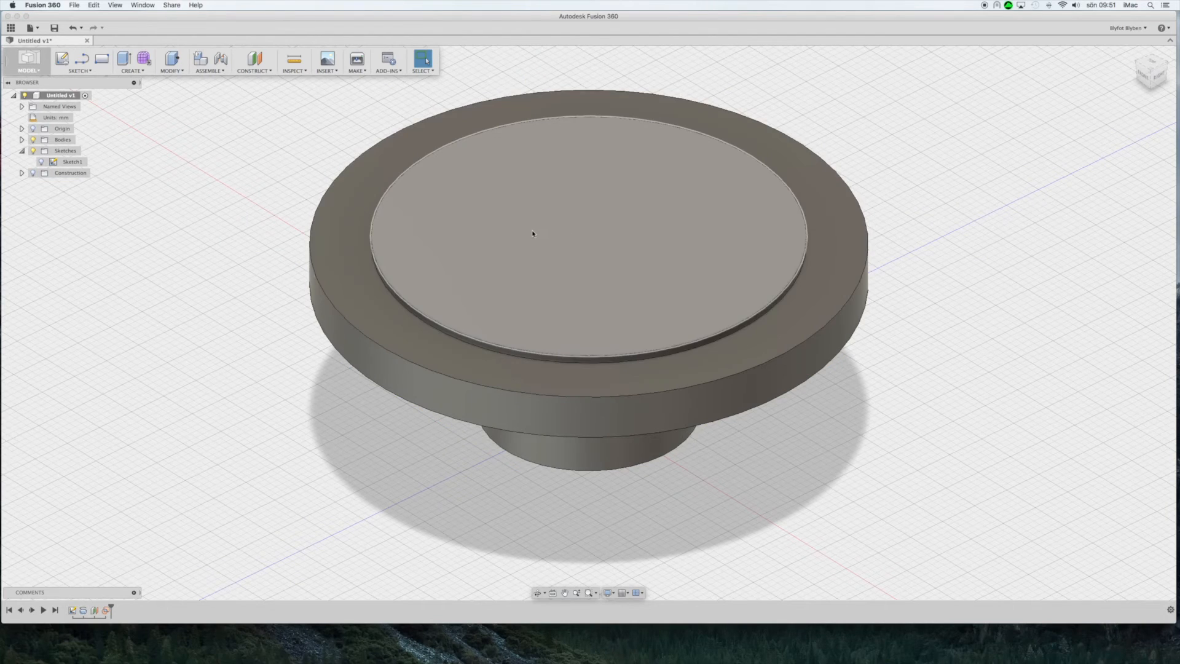
Hide the revolved body and look up the bowl fill body's volume and mass in its properties.
left_click(583, 236)
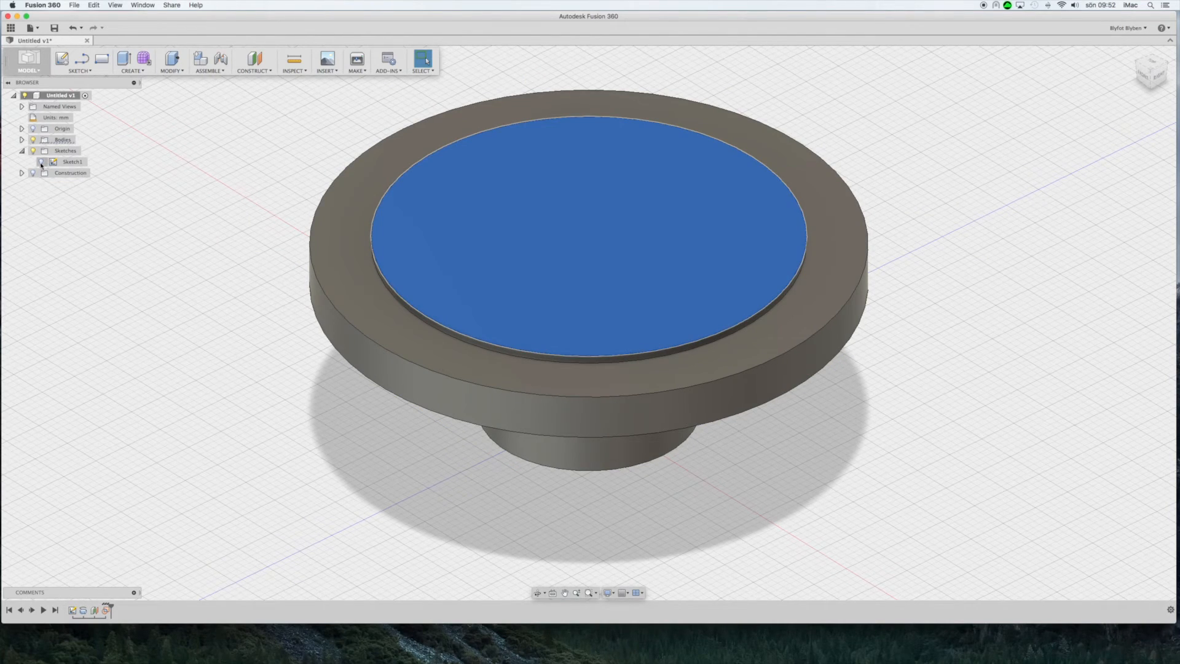
left_click(22, 140)
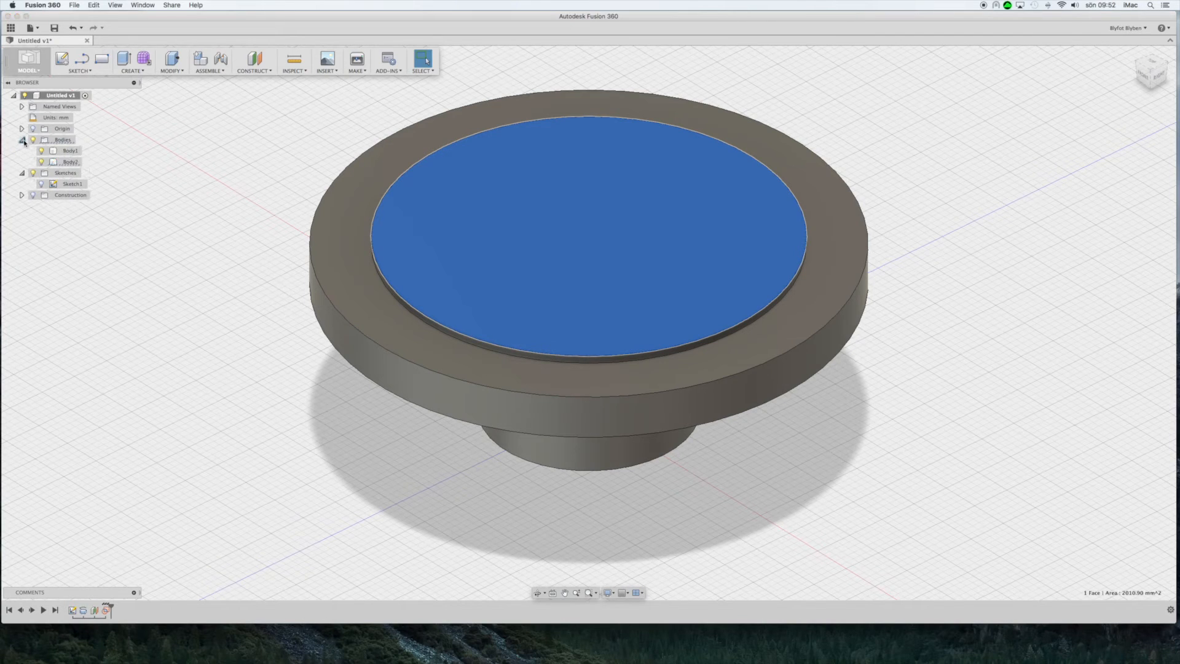
left_click(41, 151)
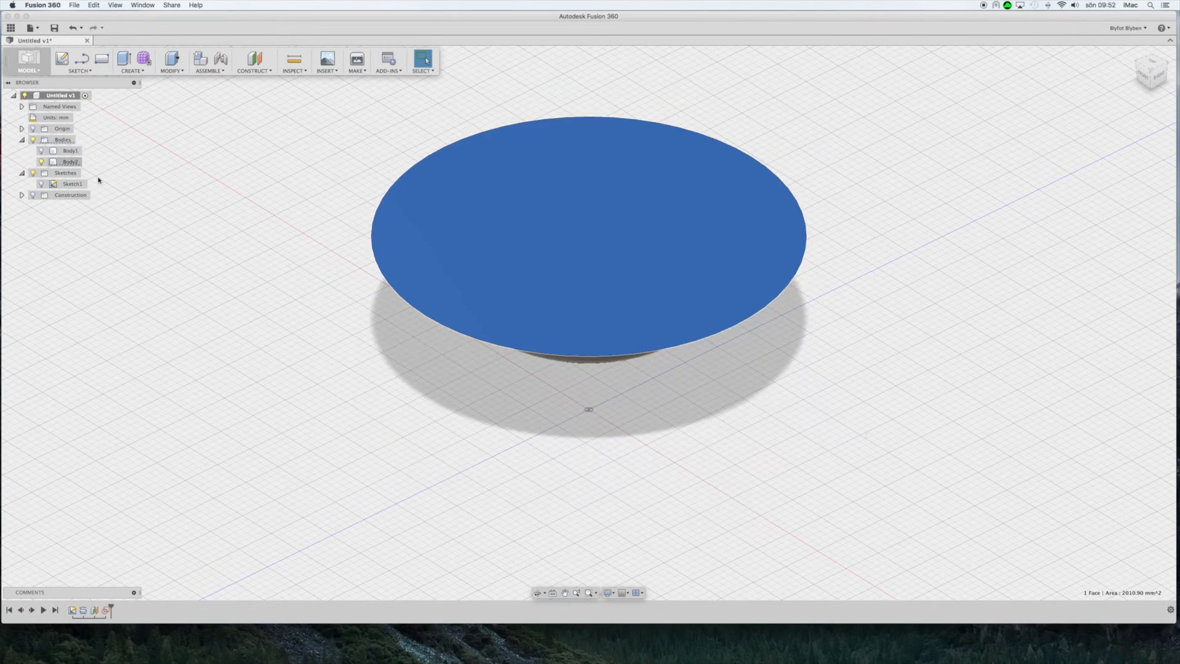
mouse_move(1147, 63)
left_mouse_down()
mouse_move(1141, 32)
mouse_move(1164, 76)
mouse_move(1153, 92)
mouse_move(1152, 44)
mouse_move(1150, 63)
left_mouse_up()
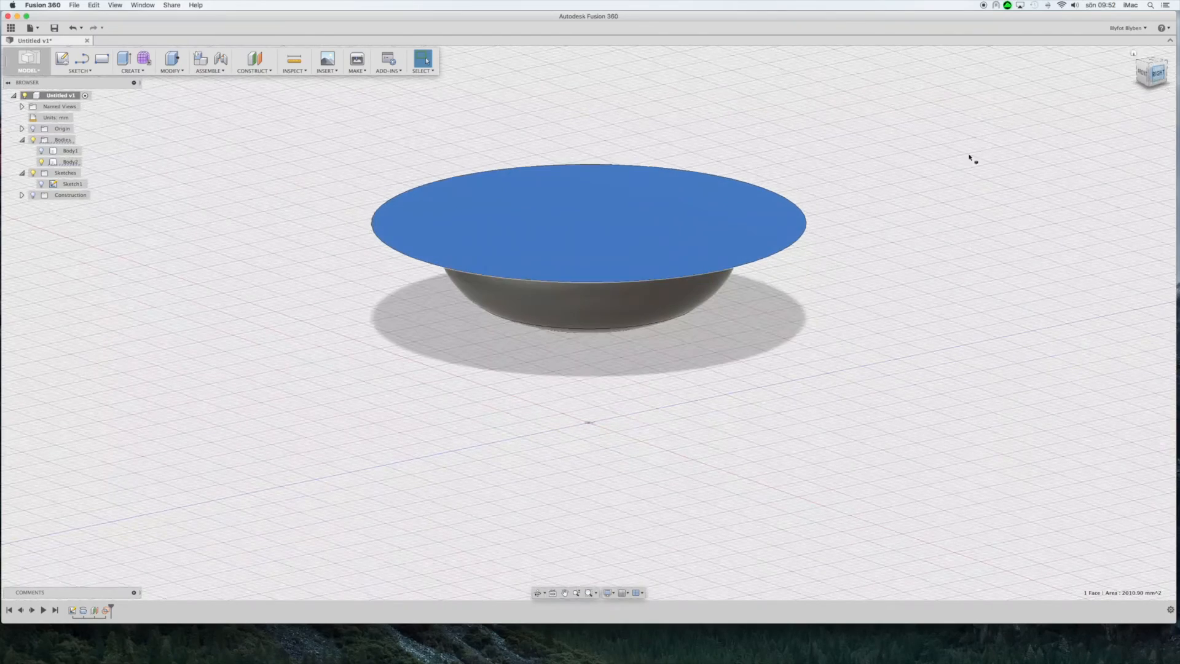
right_click(69, 164)
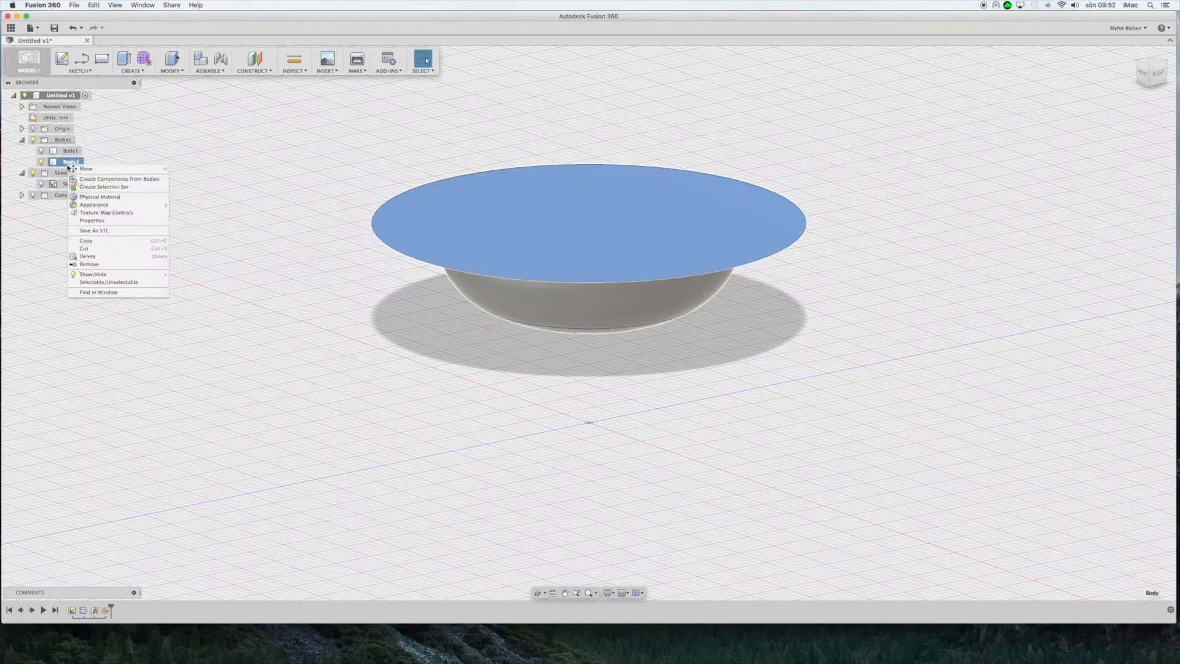
left_click(92, 220)
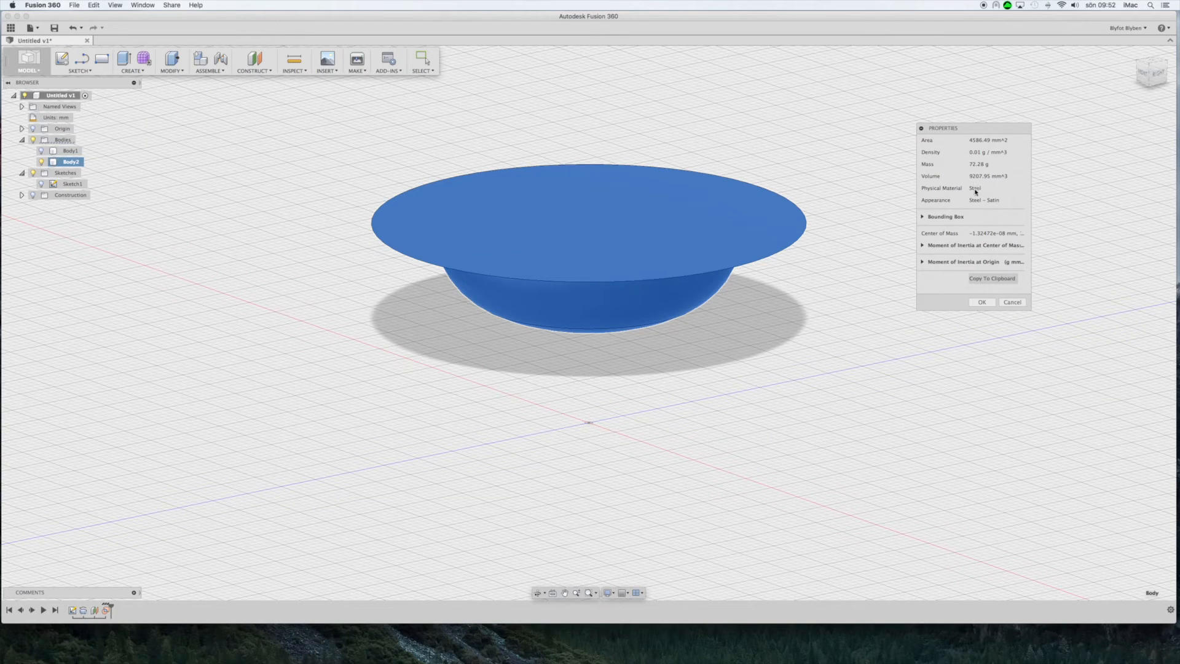
left_click(1012, 302)
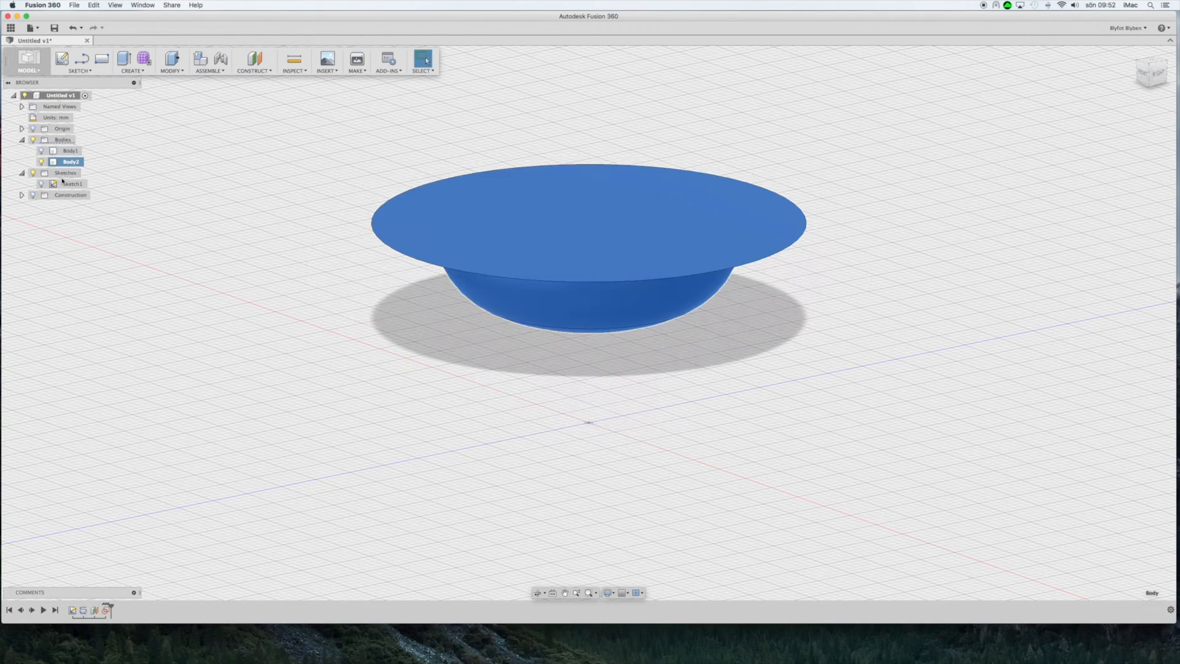
In the revolve sketch, move the point joining the bowl's two arcs to about X -13.1, Y 14.5 mm, and finish the sketch.
left_click(22, 173)
left_click(22, 173)
double_click(73, 184)
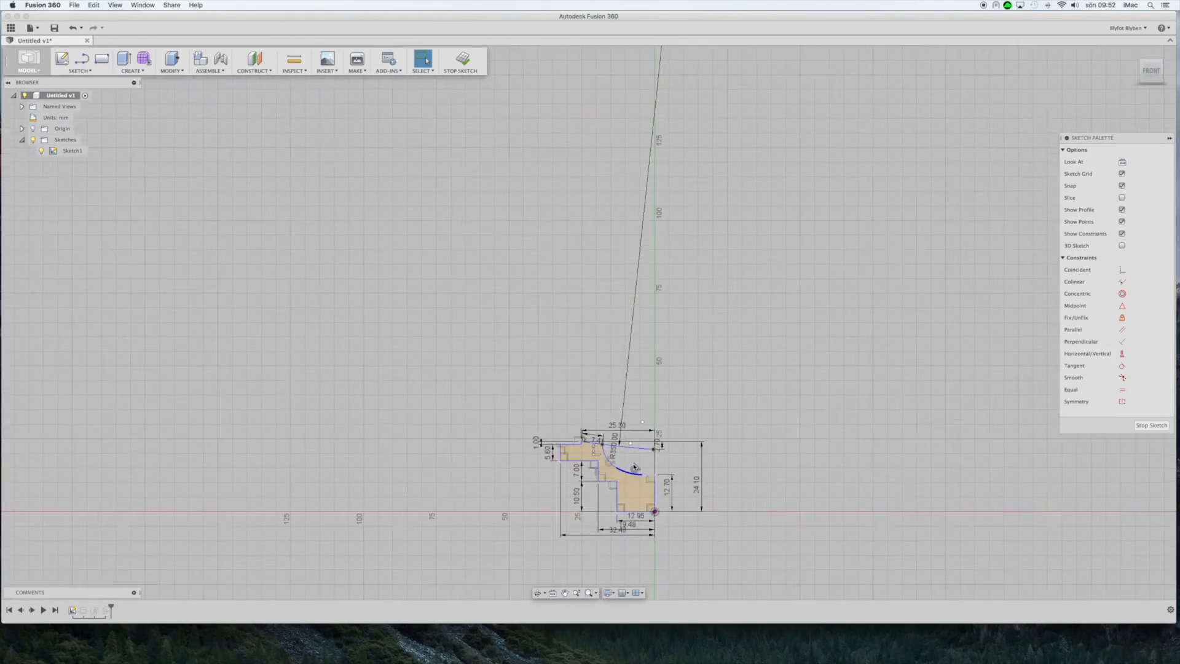
scroll(635, 467, "up", 10)
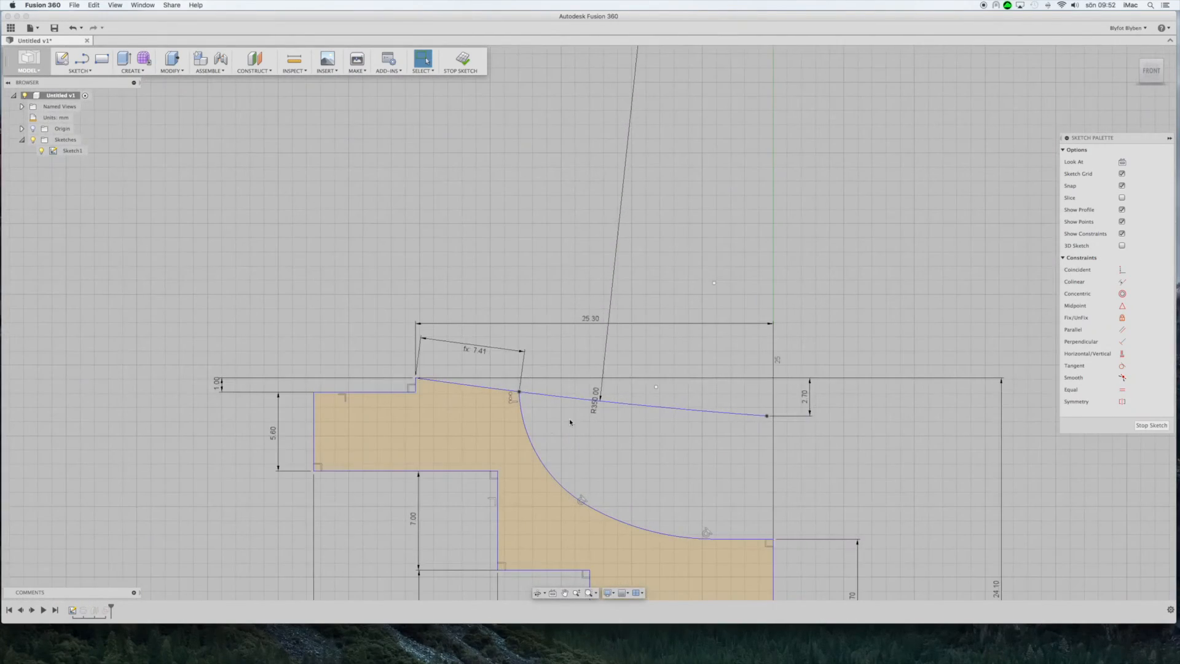
scroll(569, 422, "down", 5)
scroll(502, 326, "up", 4)
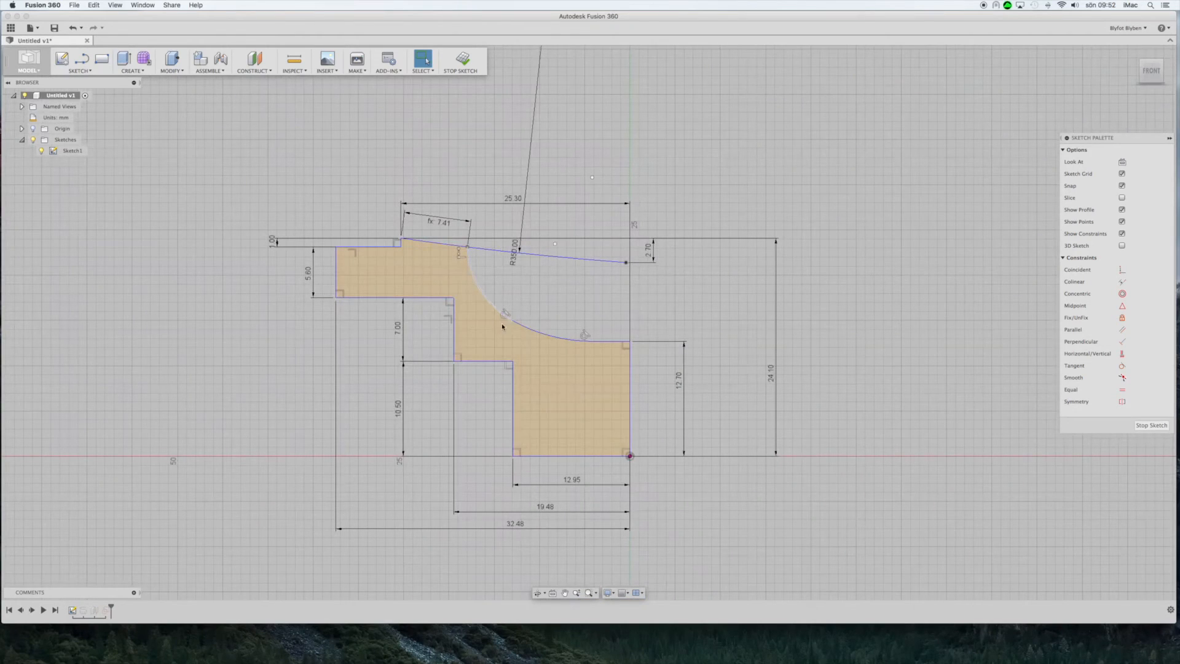
left_click(512, 324)
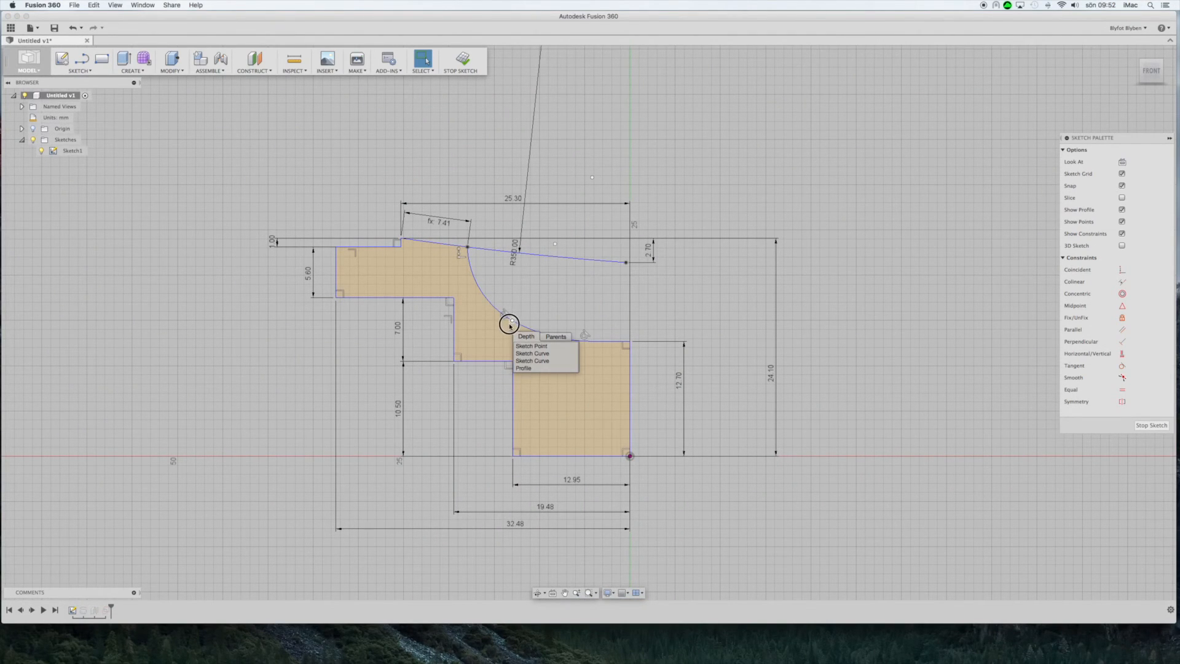
left_click(552, 301)
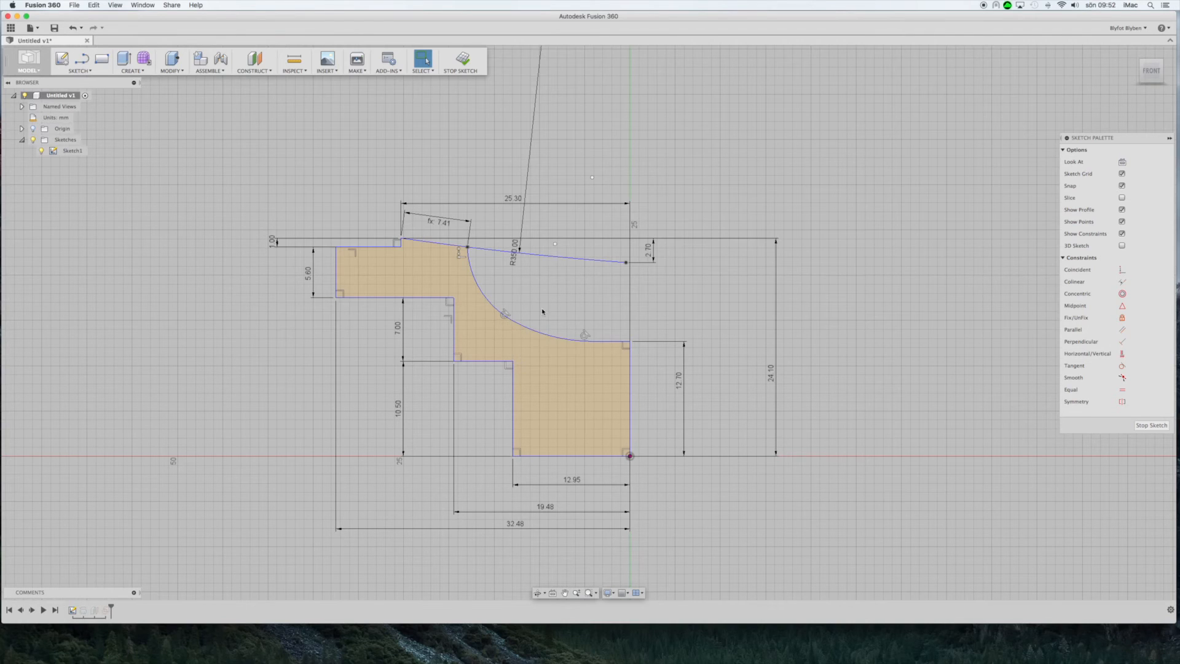
left_click(514, 321)
left_click_drag(514, 321, 511, 325)
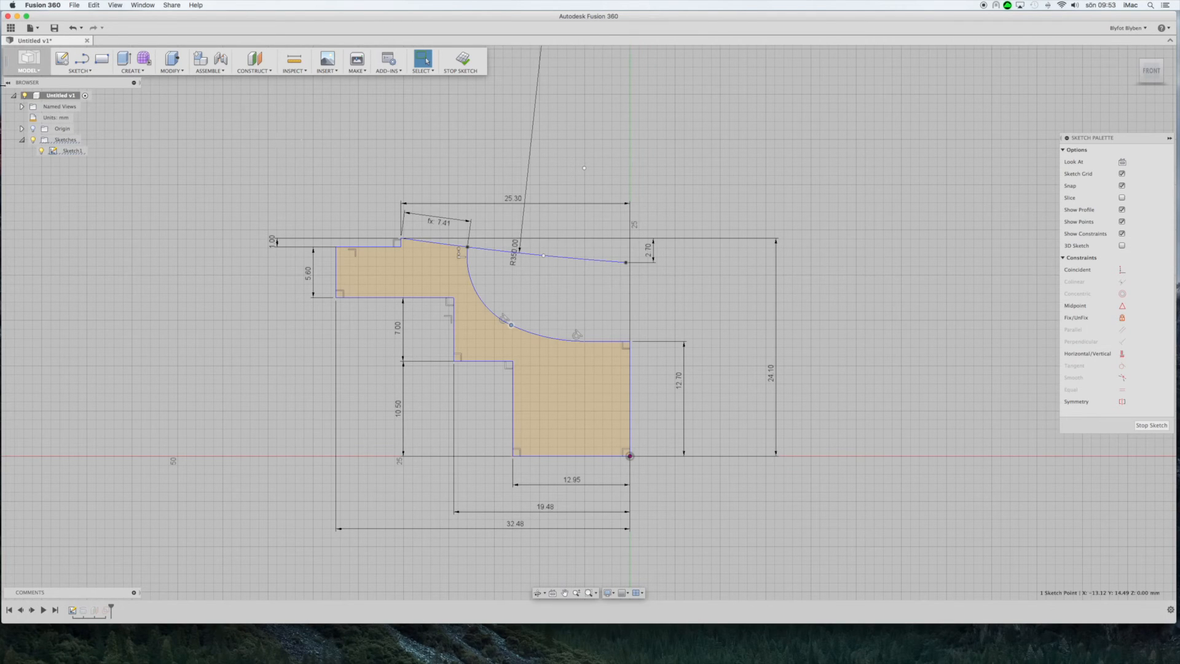
left_click(1151, 425)
left_click(607, 253)
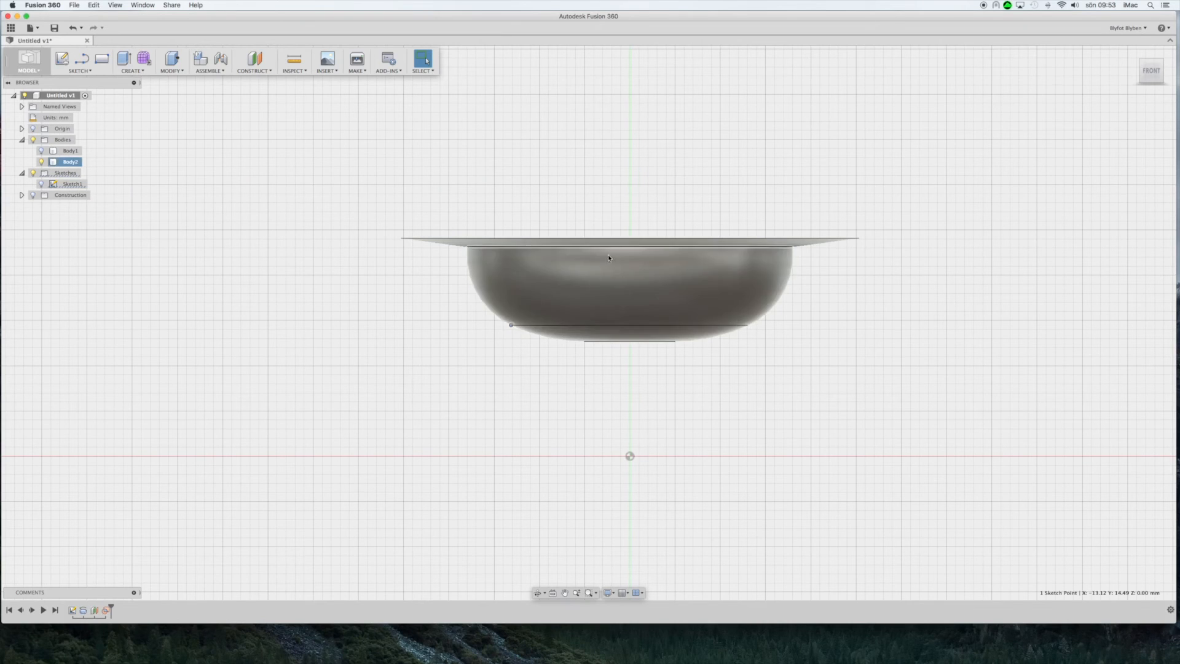
Check the volume and mass of the updated bowl fill body in its properties.
right_click(672, 280)
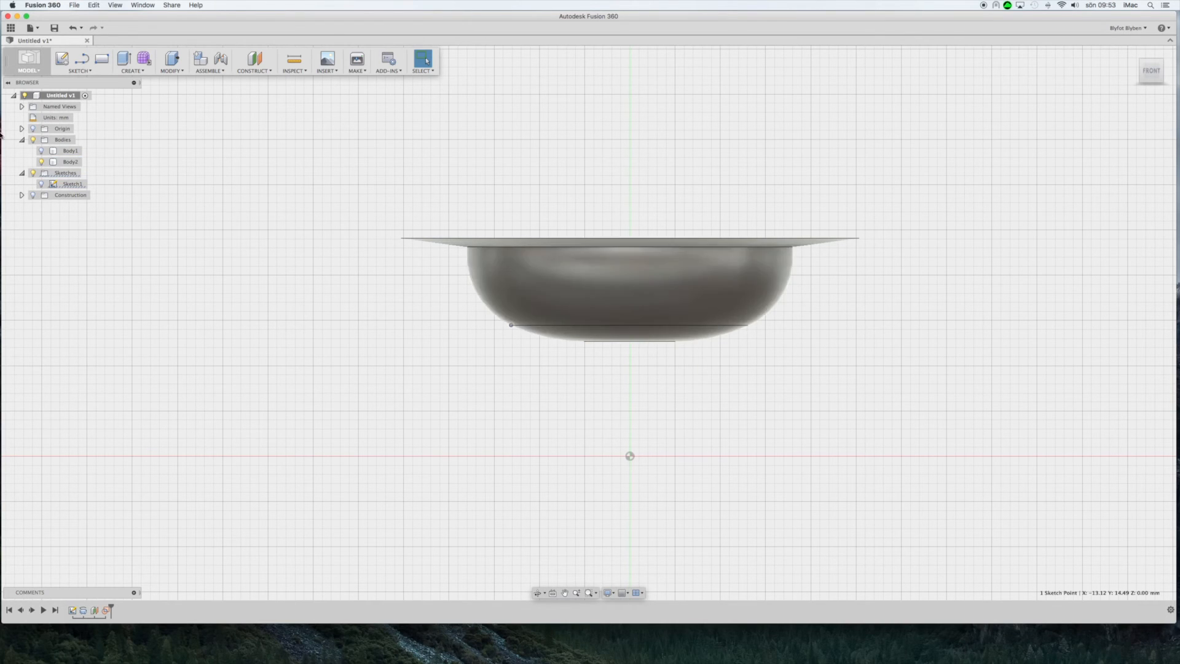
right_click(59, 163)
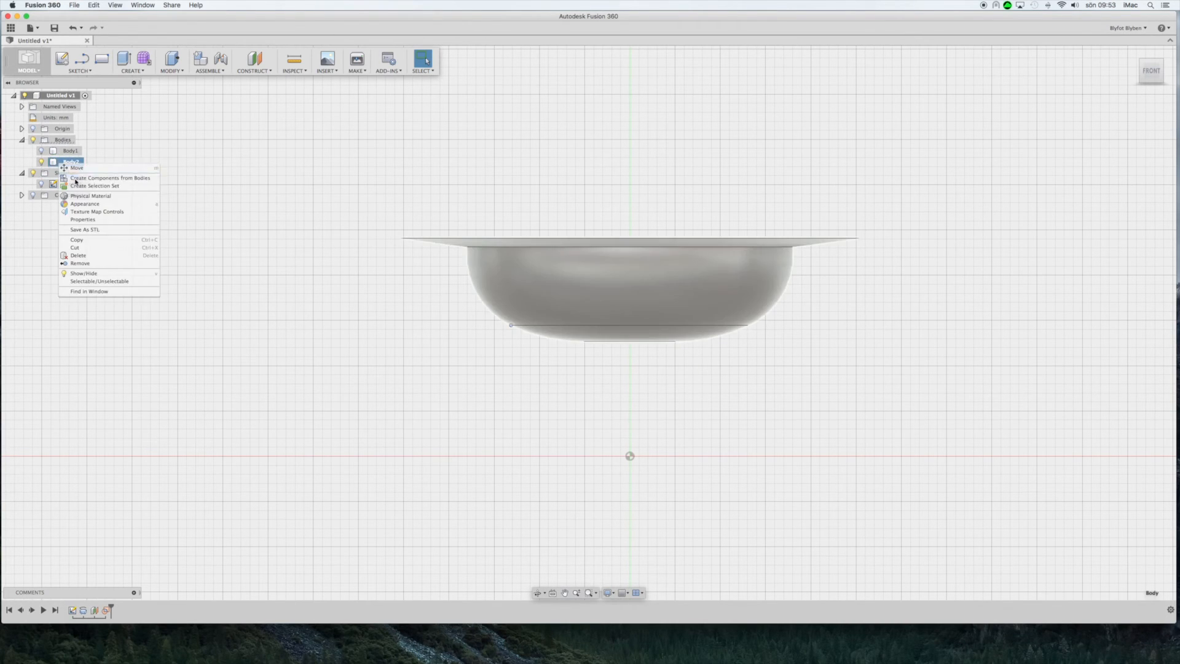
left_click(84, 219)
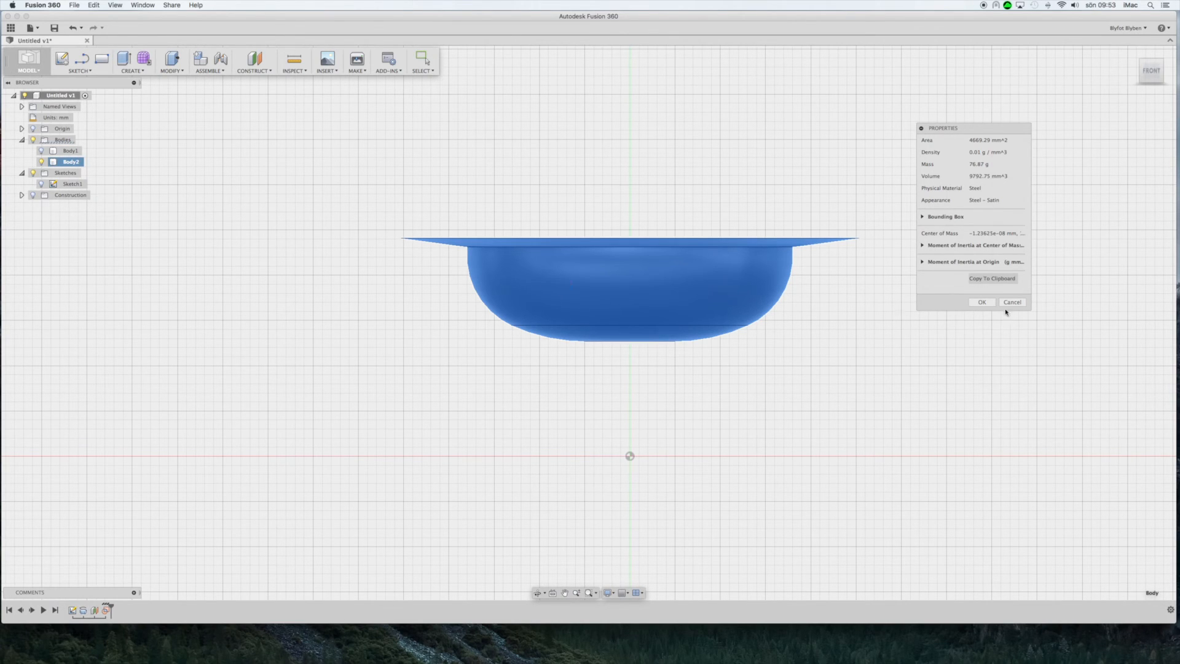
left_click(984, 304)
left_click(982, 303)
View the bowl fill body in the CAM workspace and return to the Model workspace.
mouse_move(1148, 71)
middle_mouse_down("shift")
mouse_move(1145, 97)
mouse_move(1145, 71)
mouse_move(1092, 62)
mouse_move(1082, 93)
mouse_move(1082, 45)
mouse_move(1068, 93)
middle_mouse_up("shift")
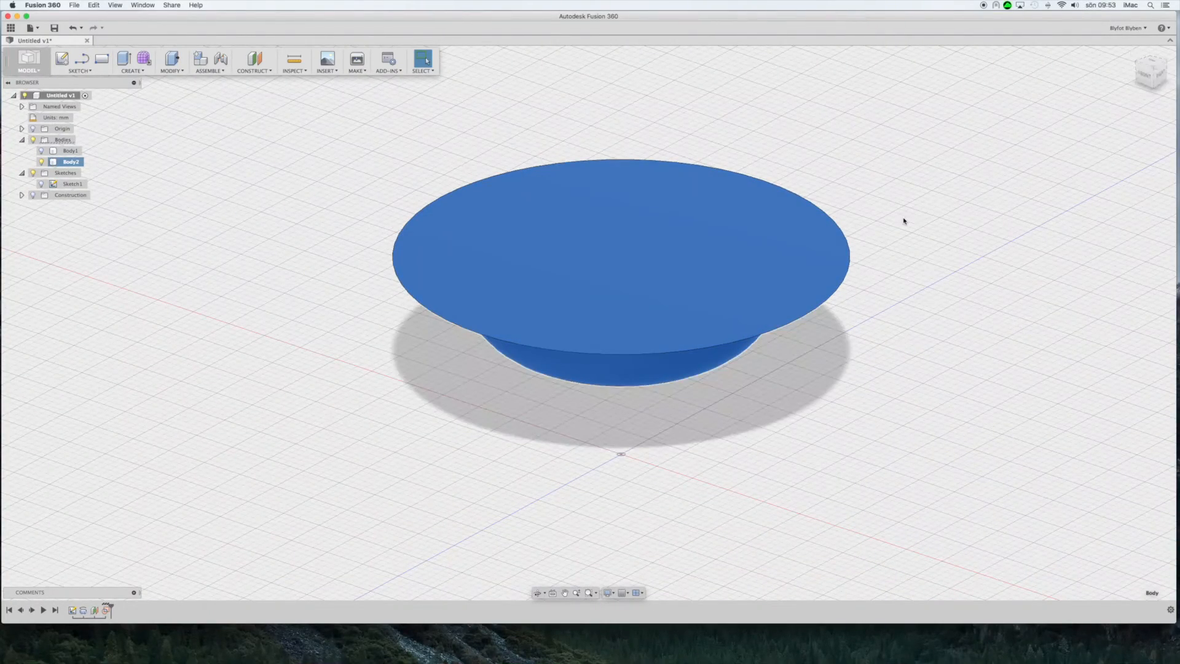
left_click(29, 64)
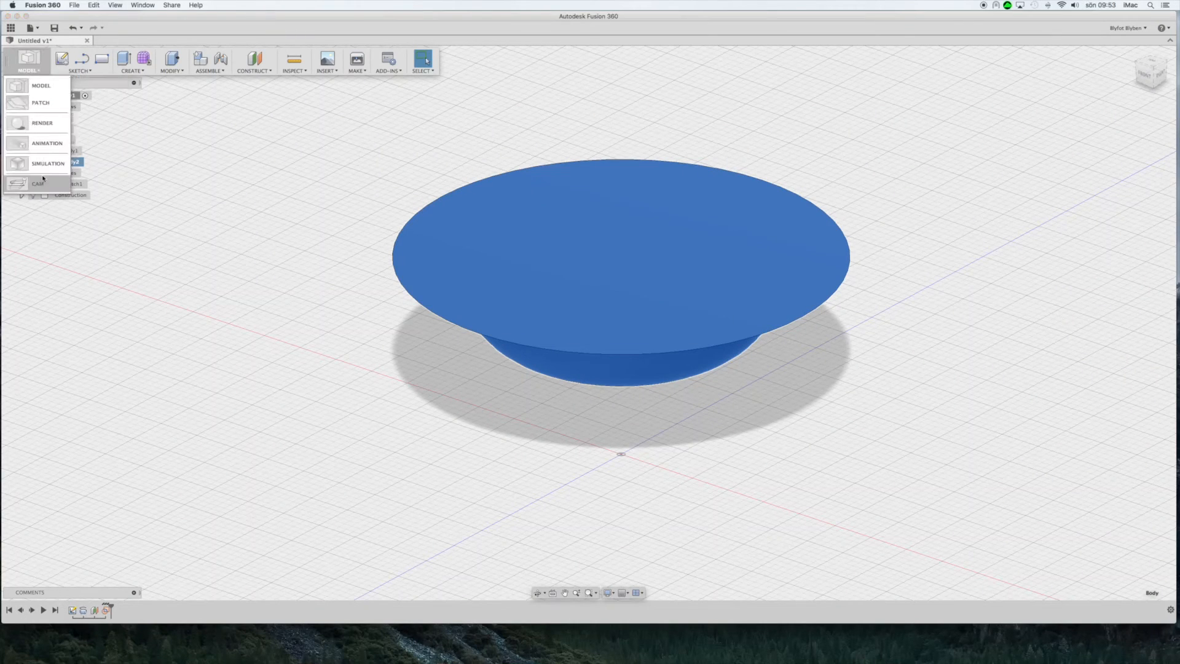
left_click(38, 186)
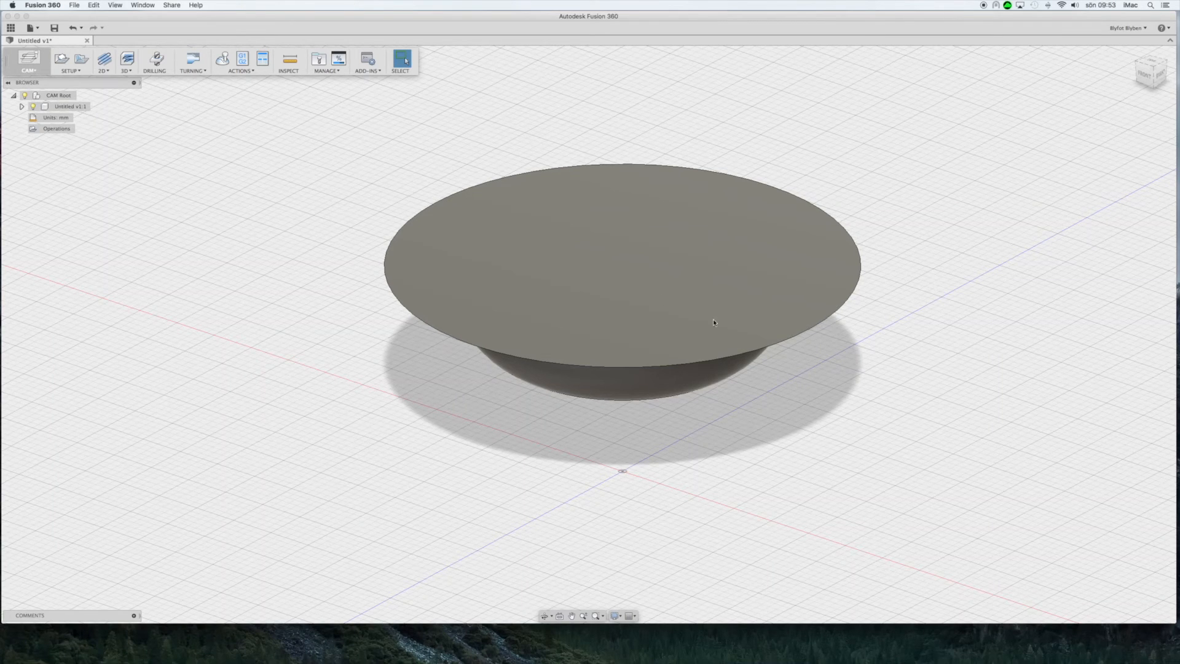
left_click(38, 70)
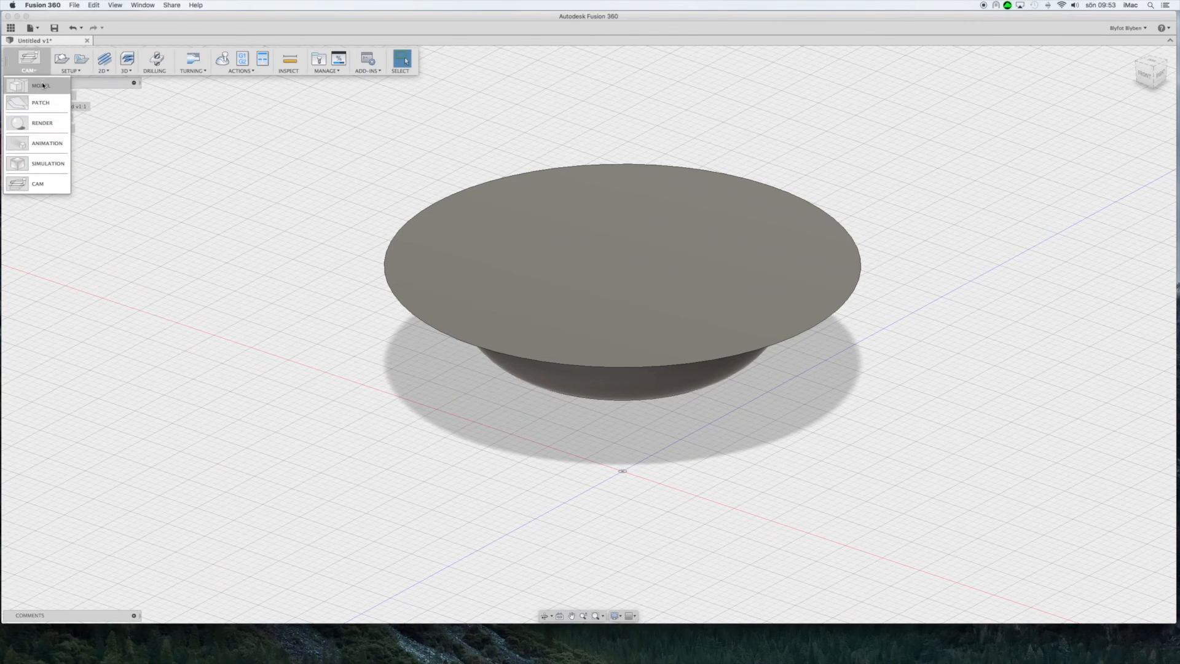
left_click(39, 85)
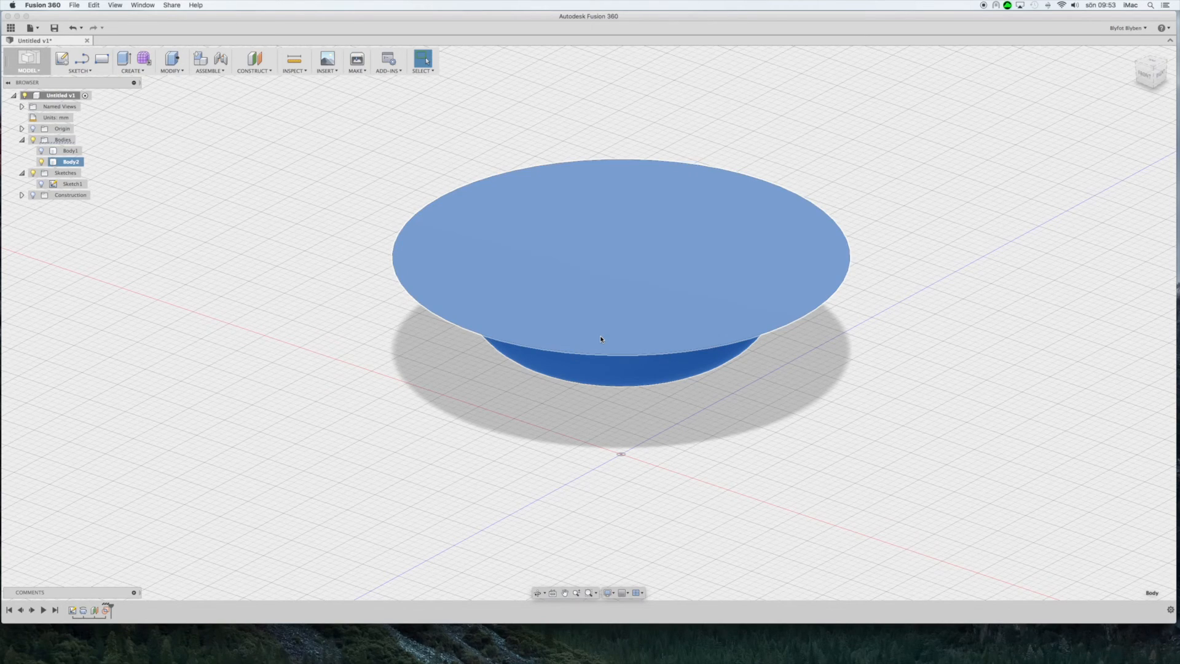
Show the revolved body again and hide the bowl fill body to expose the open cavity.
left_click(41, 152)
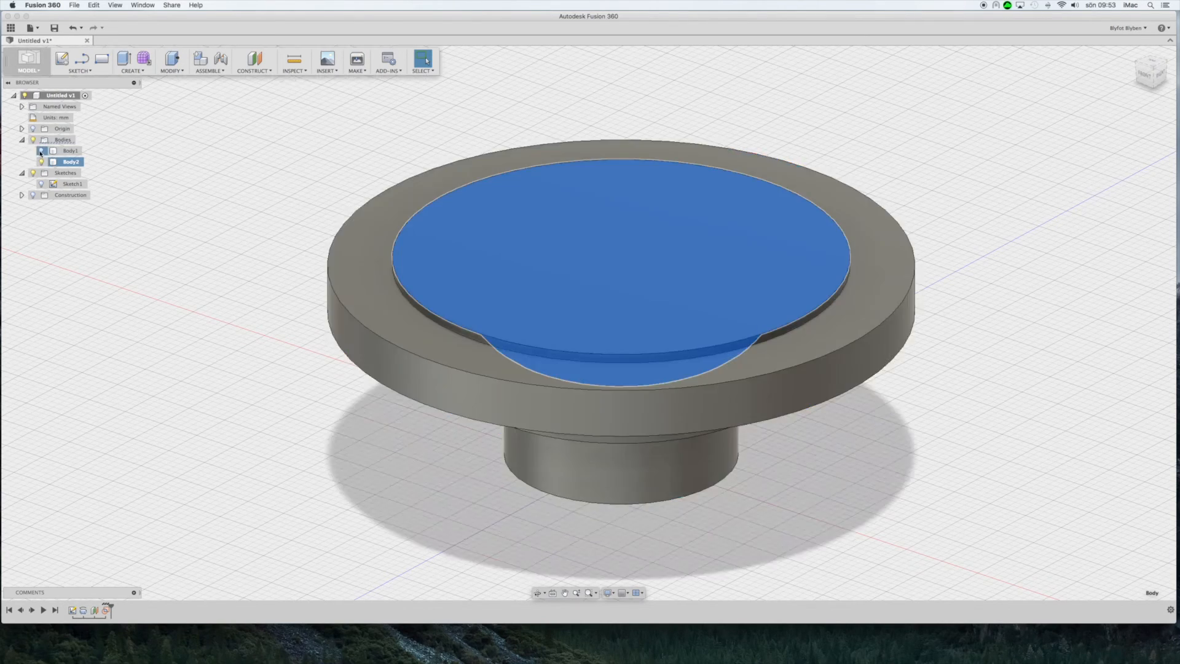
left_click(41, 162)
left_click_drag(817, 319, 824, 385)
left_click_drag(1154, 72, 946, 76)
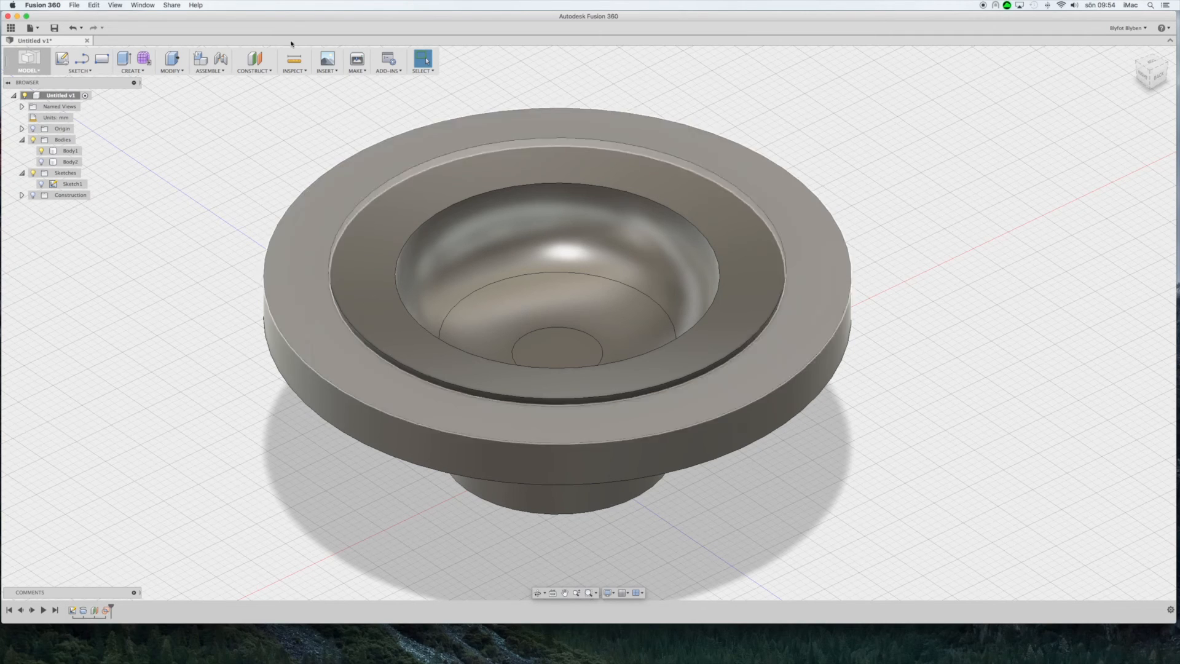
left_click(209, 69)
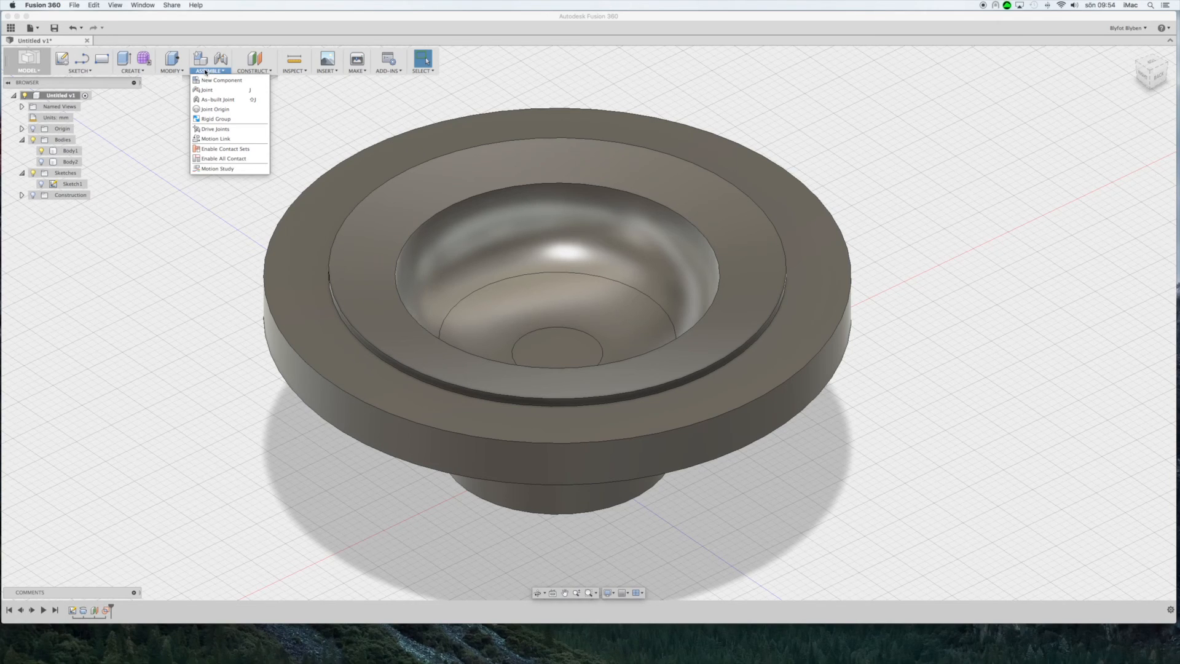
left_click(667, 82)
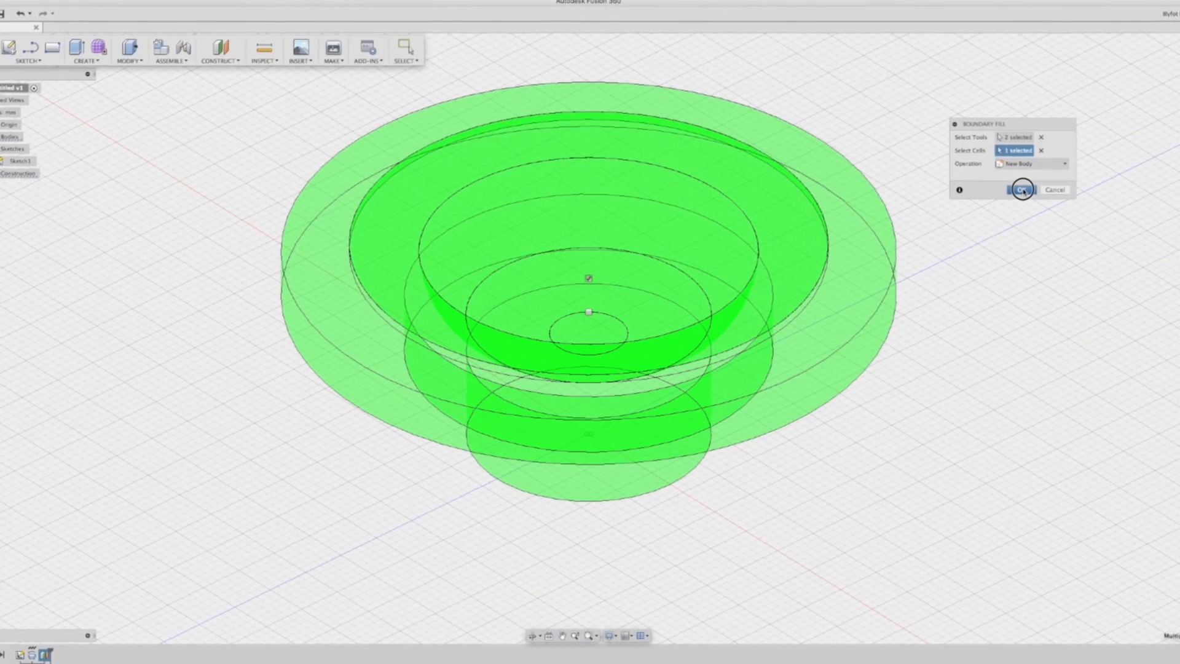
left_click(1025, 189)
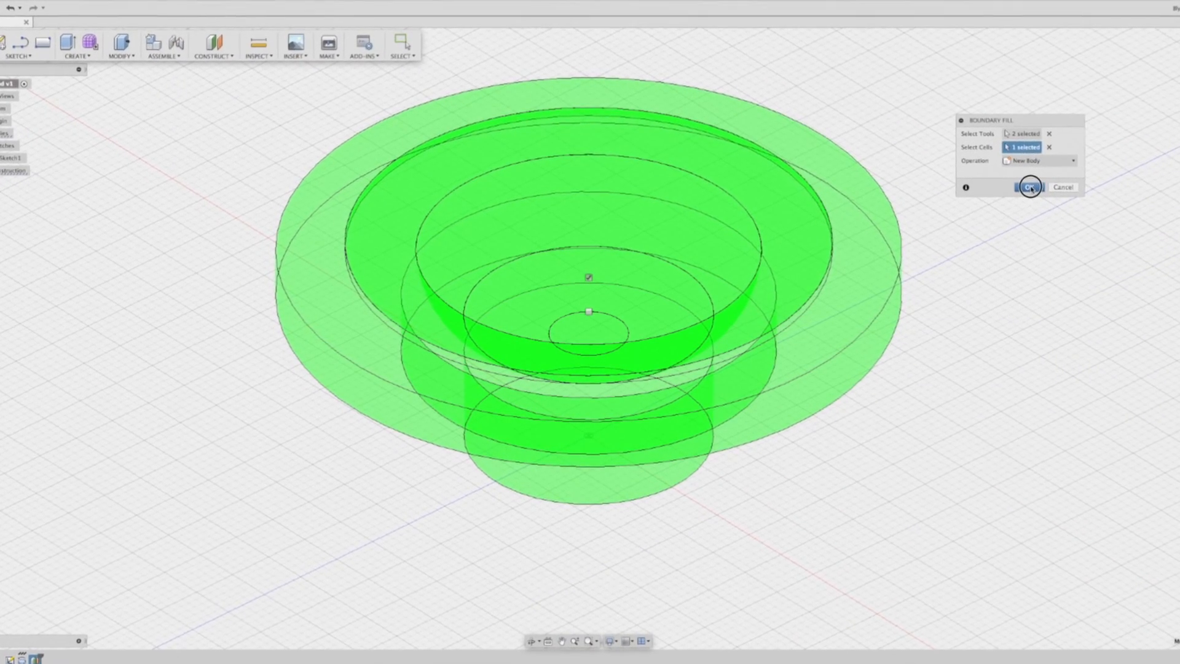